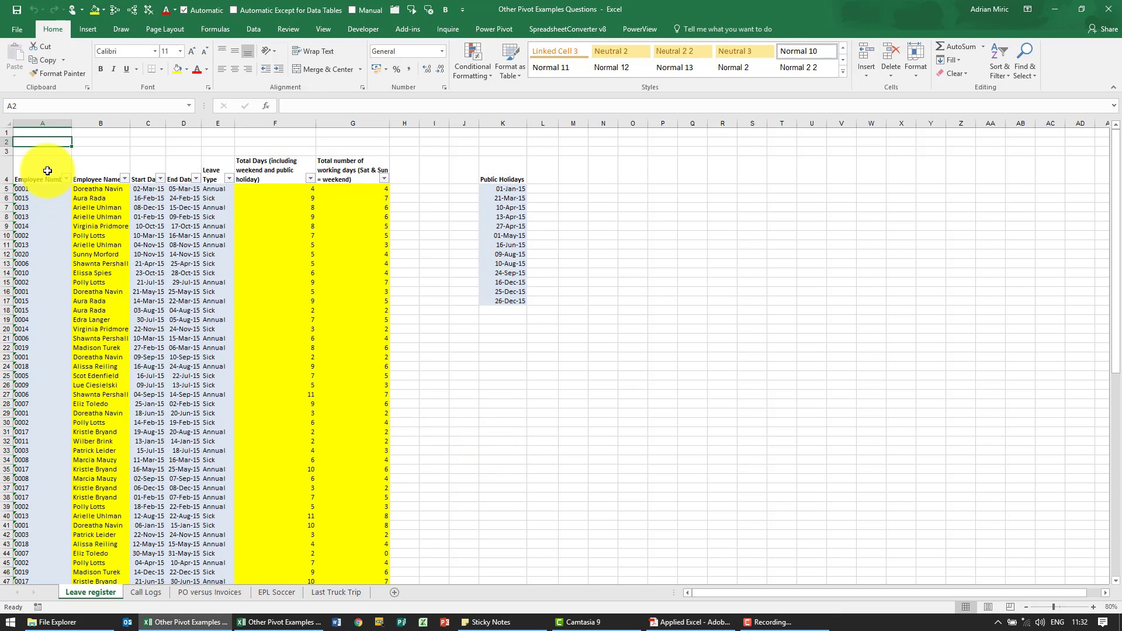
Select the leave register range A4:G74 and insert a PivotTable from it
click(47, 171)
key(shift+Right)
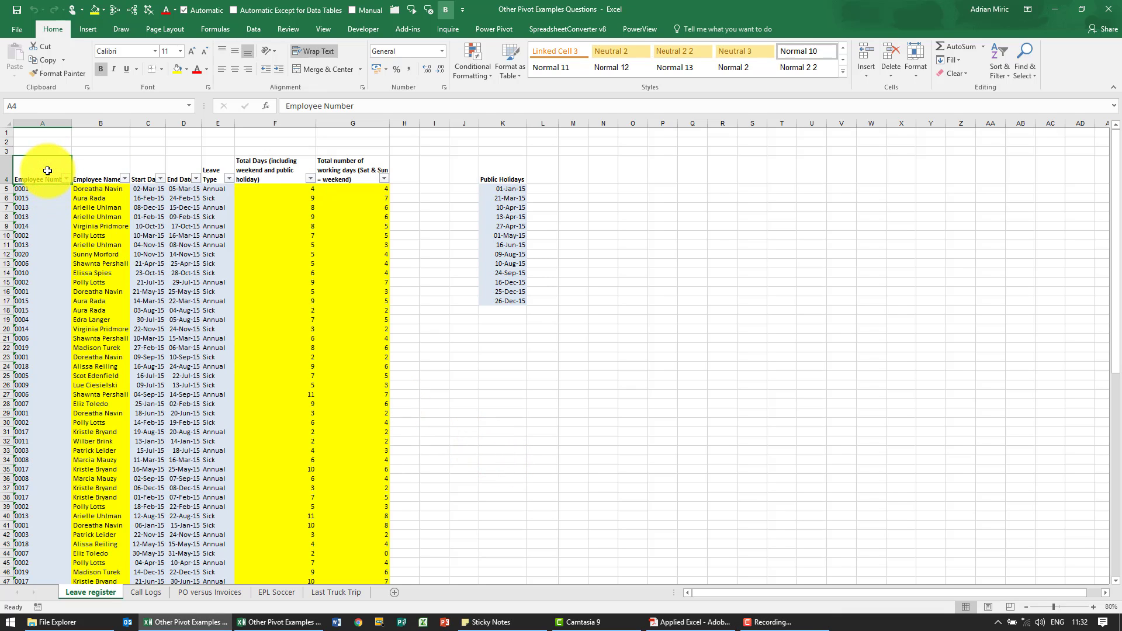
key(ctrl+shift+Right)
key(ctrl+shift+Down)
scroll(88, 205, up, 6)
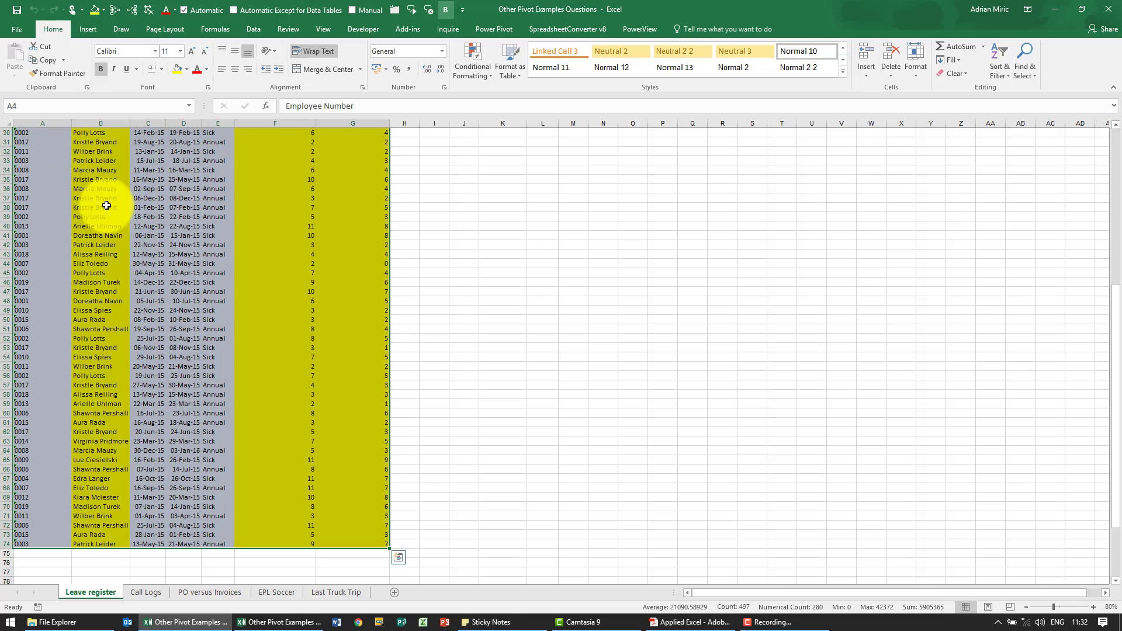
click(88, 32)
click(19, 54)
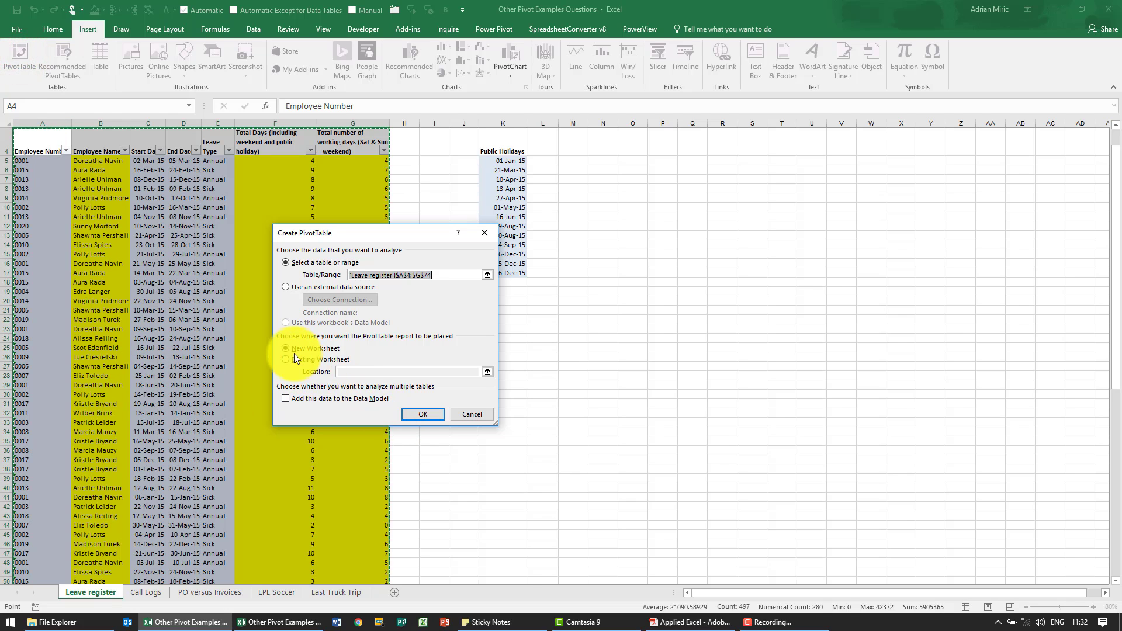
Place the pivot on a new worksheet, zoom in, and add Employee Name then Leave Type to Rows
click(422, 412)
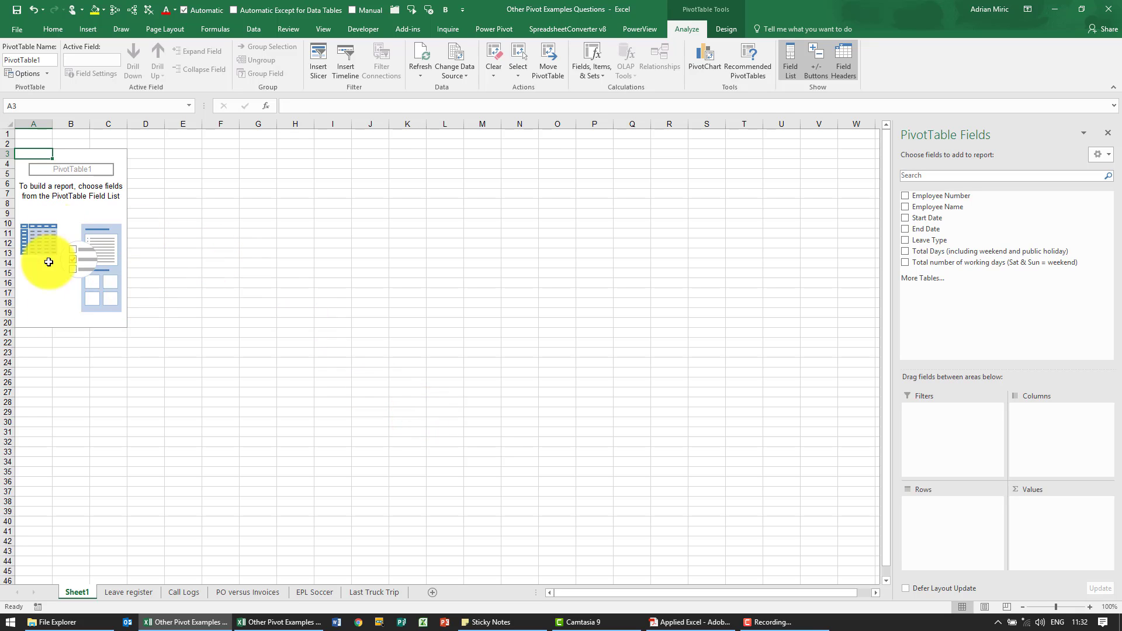
click(1090, 608)
click(1090, 608)
click(1090, 608)
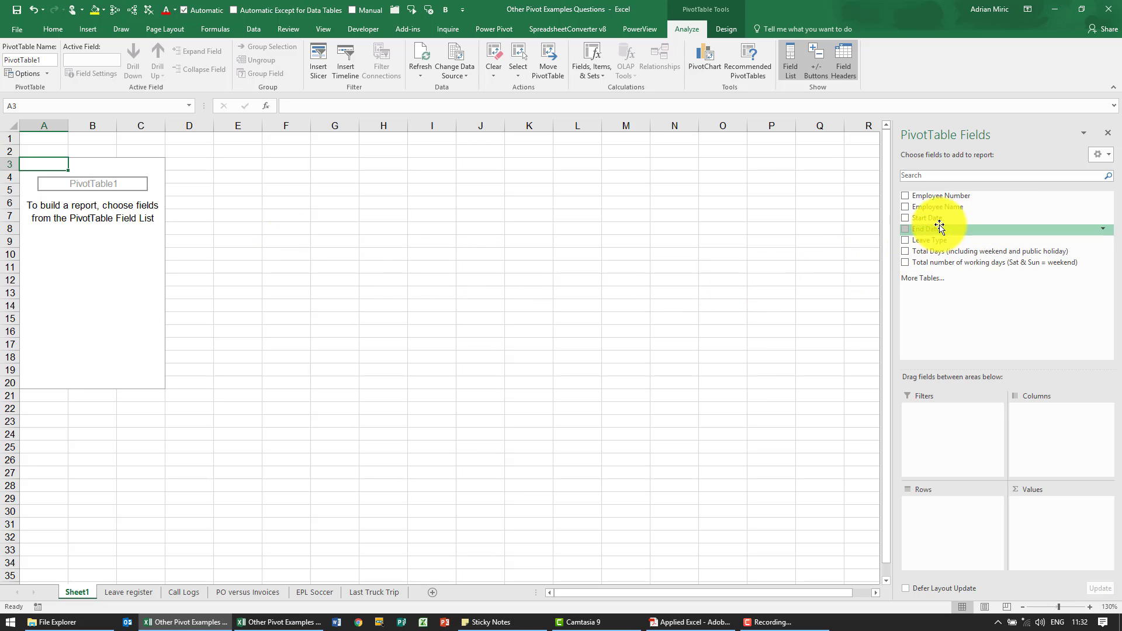
drag(954, 209, 953, 513)
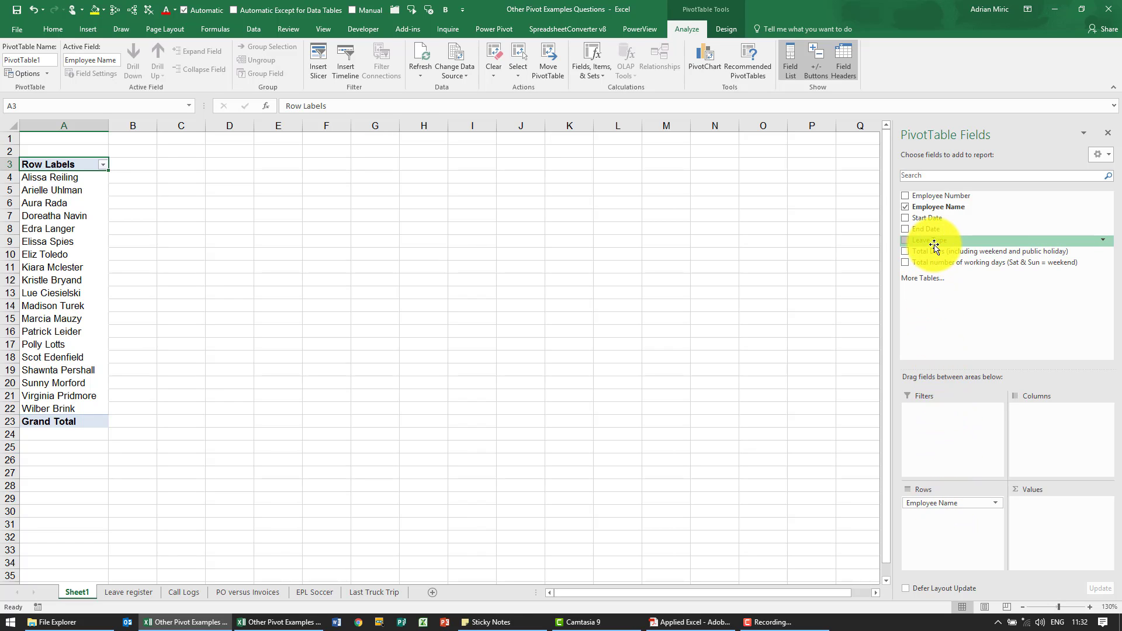
drag(935, 246, 963, 522)
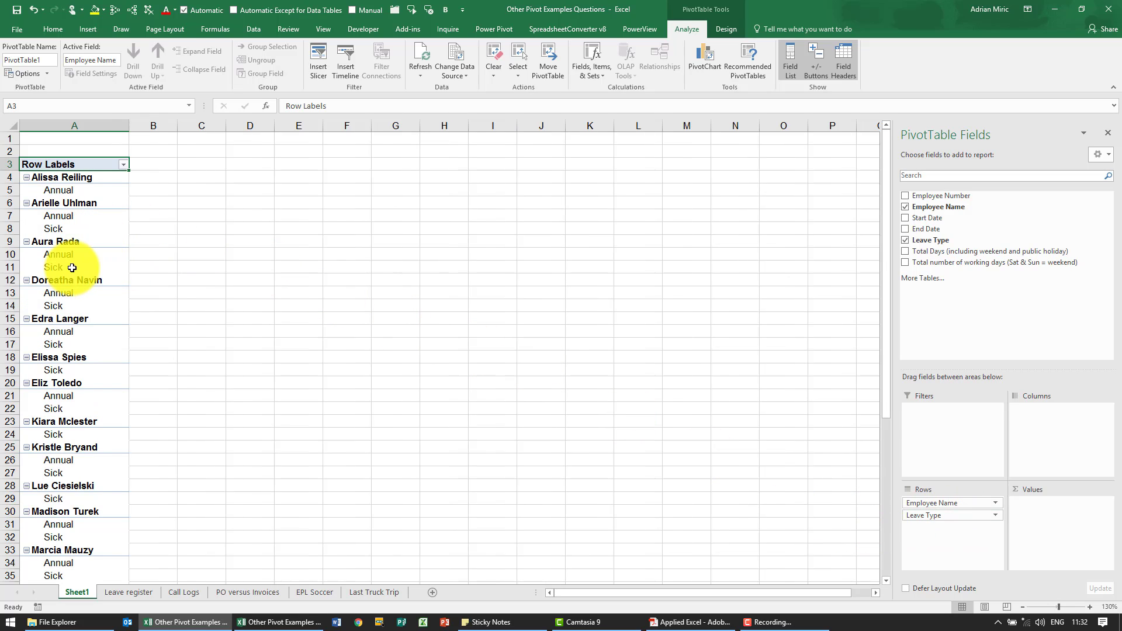
Switch the pivot table's report layout to Show in Tabular Form
click(61, 216)
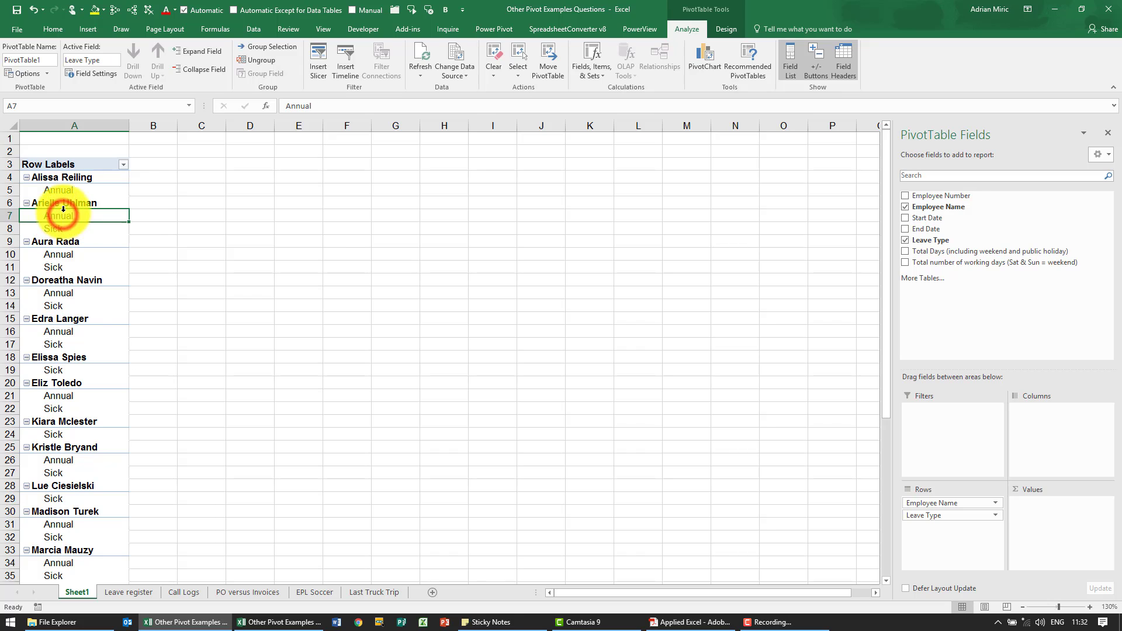
click(717, 30)
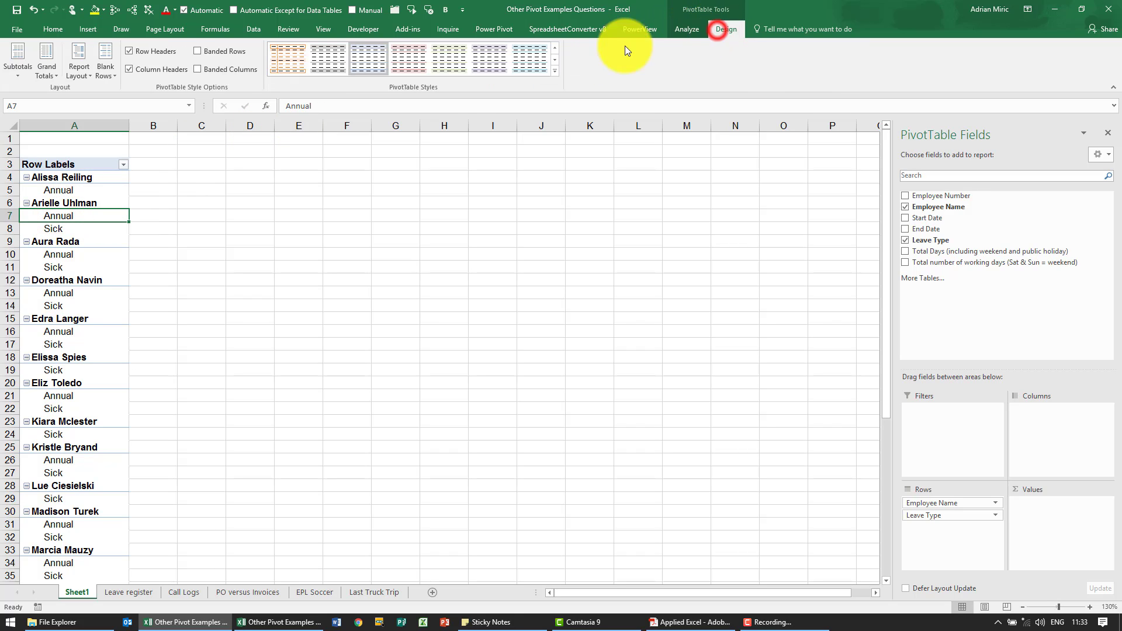
click(88, 65)
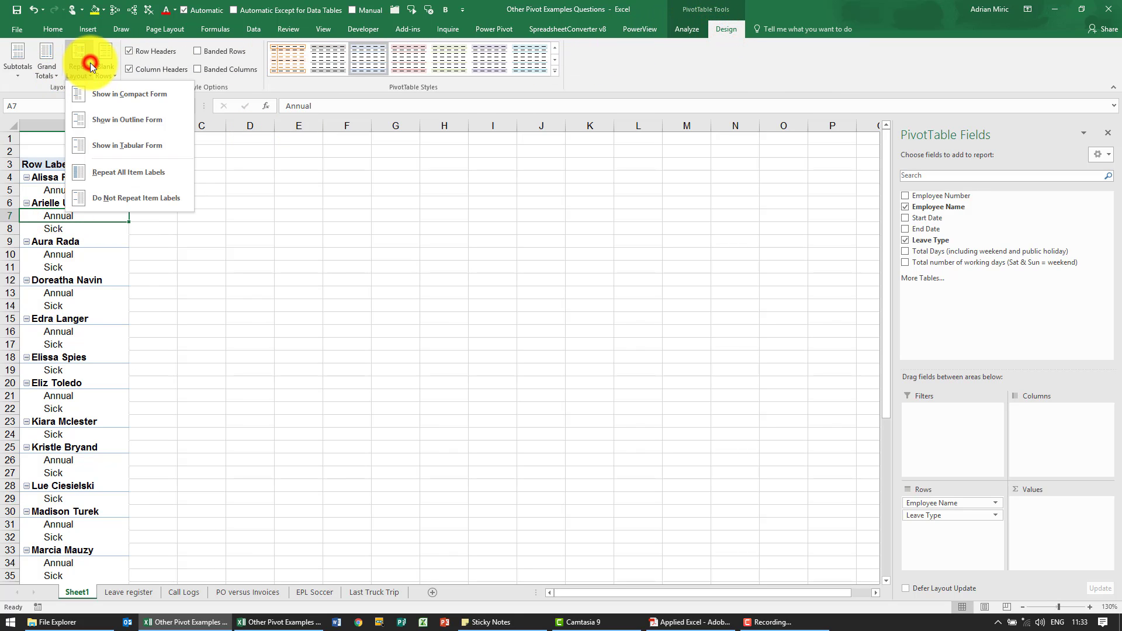
click(107, 141)
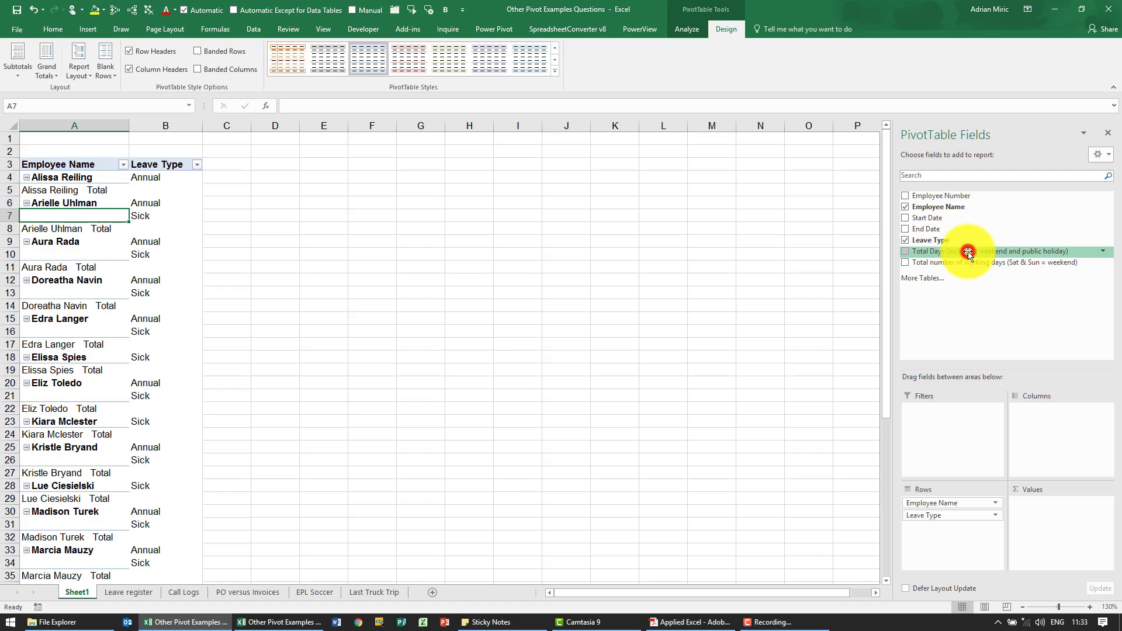
Sum Total Days and Total number of working days in Values, and add Start Date to Rows
drag(968, 252, 1055, 512)
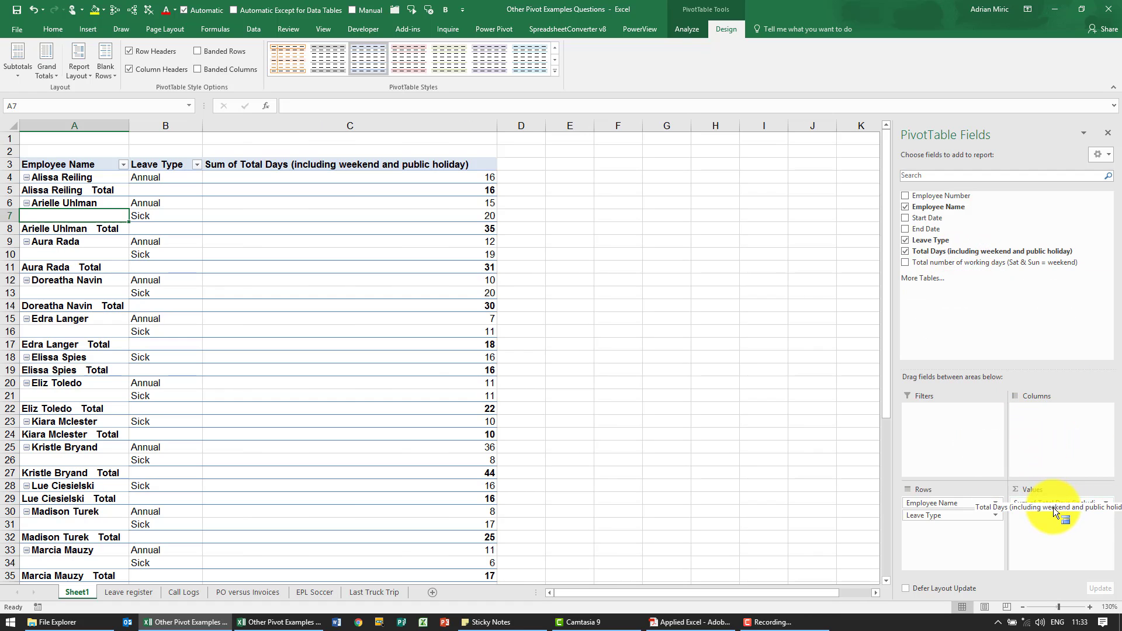
drag(1005, 263, 1061, 520)
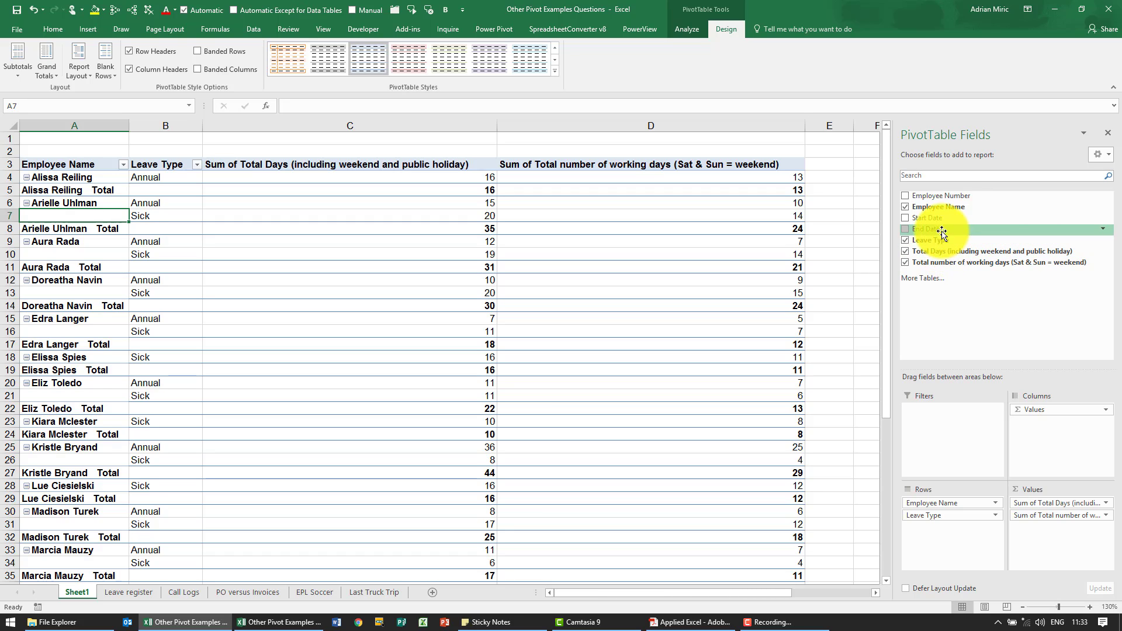
drag(941, 222, 945, 529)
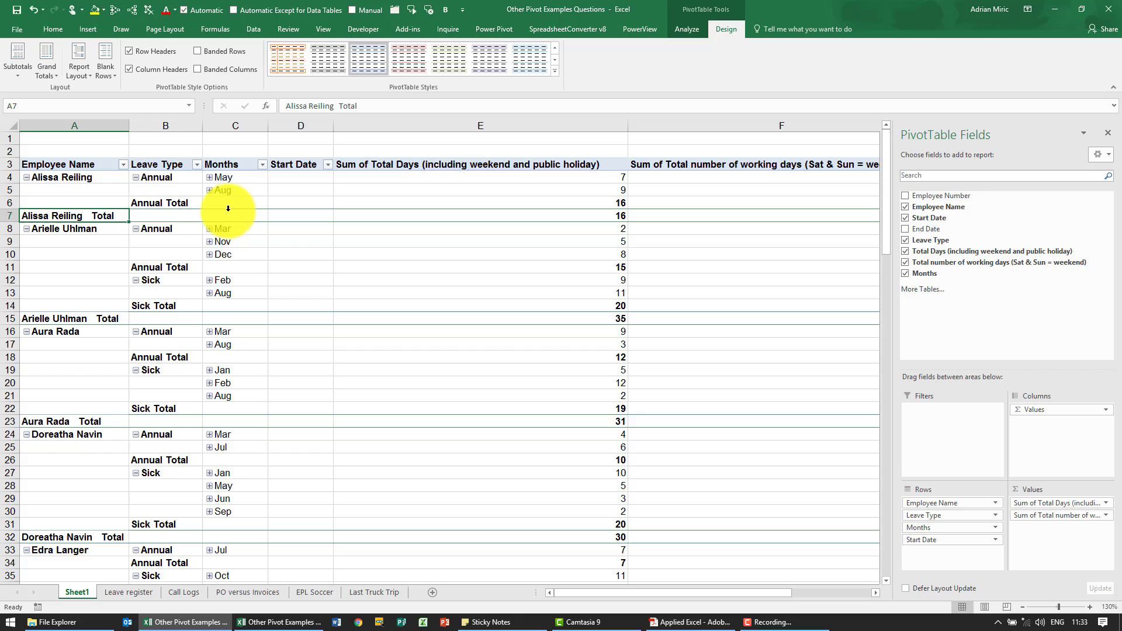
Ungroup the start dates, then regroup them by Months
right_click(219, 180)
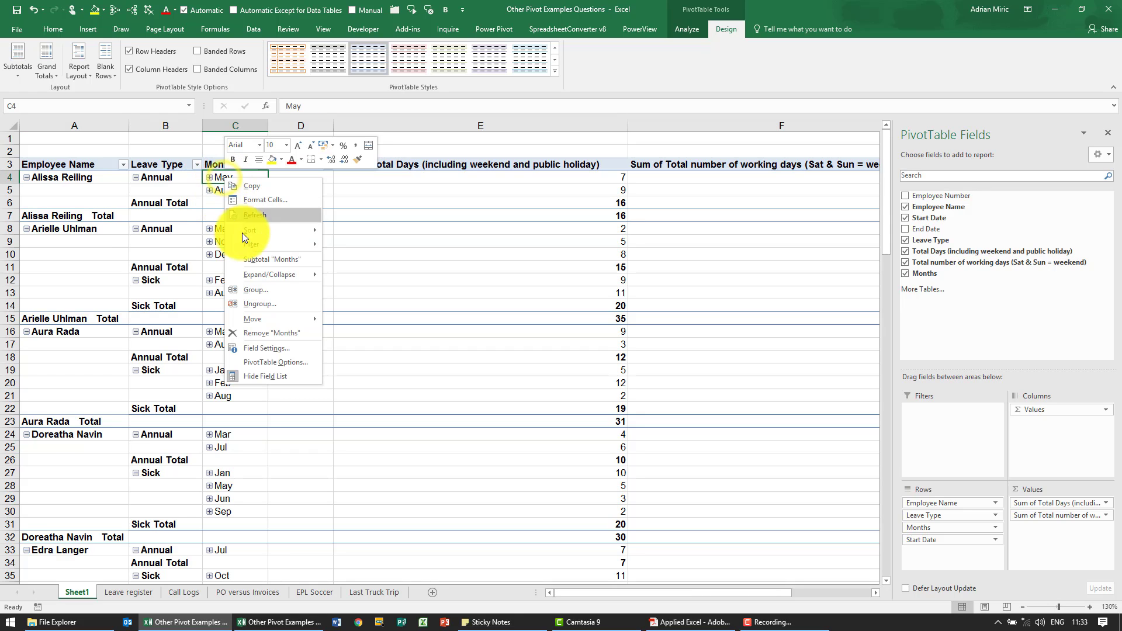
click(269, 299)
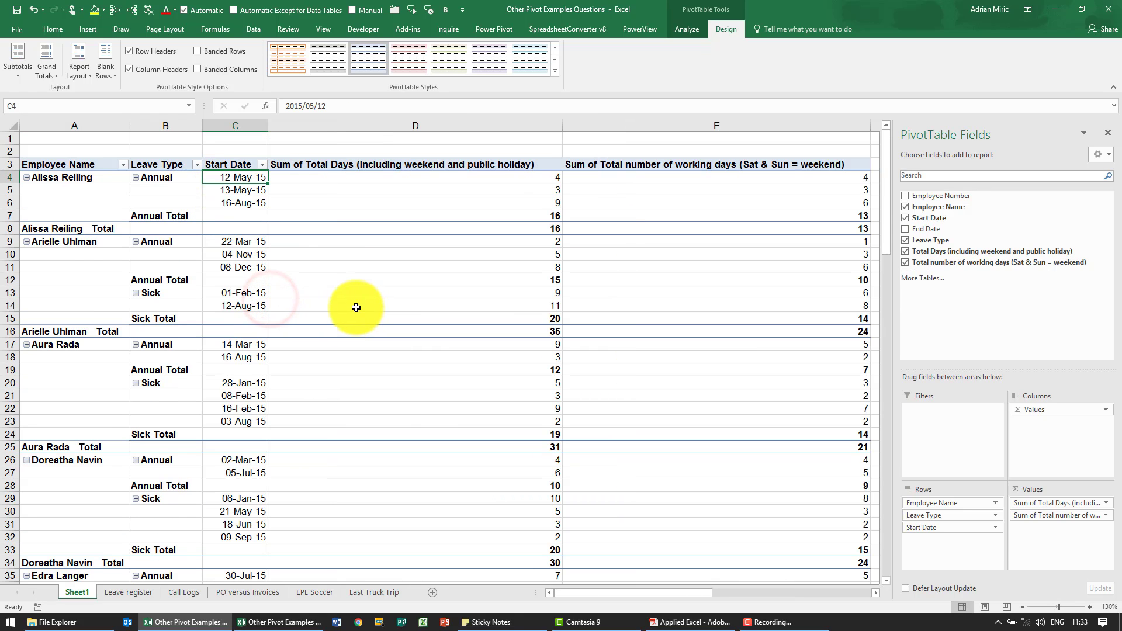
right_click(240, 191)
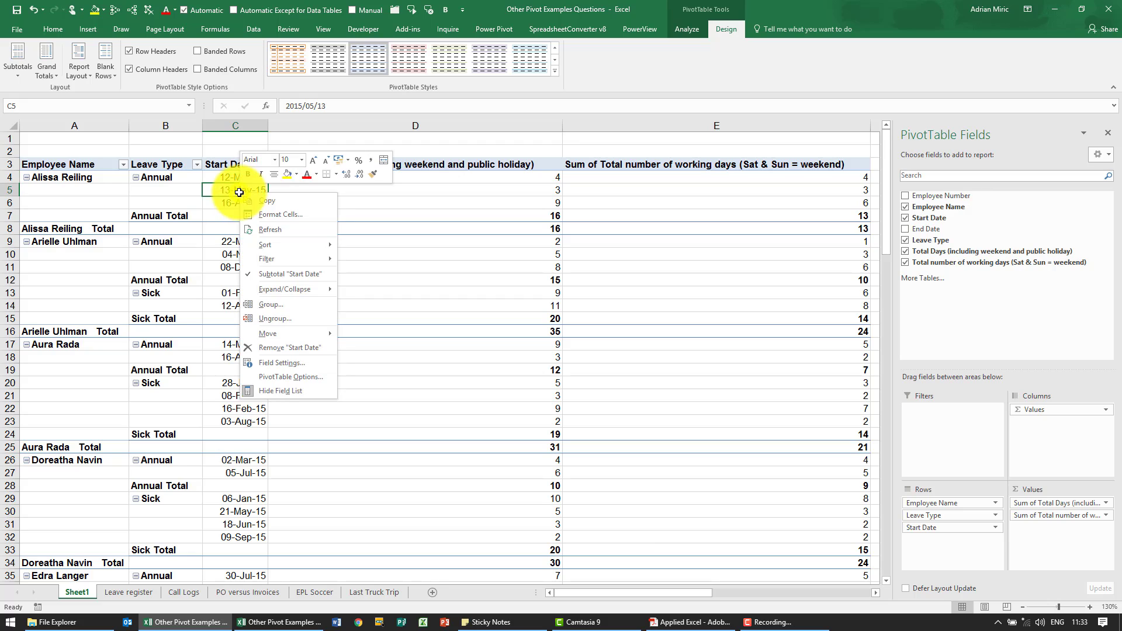
click(276, 303)
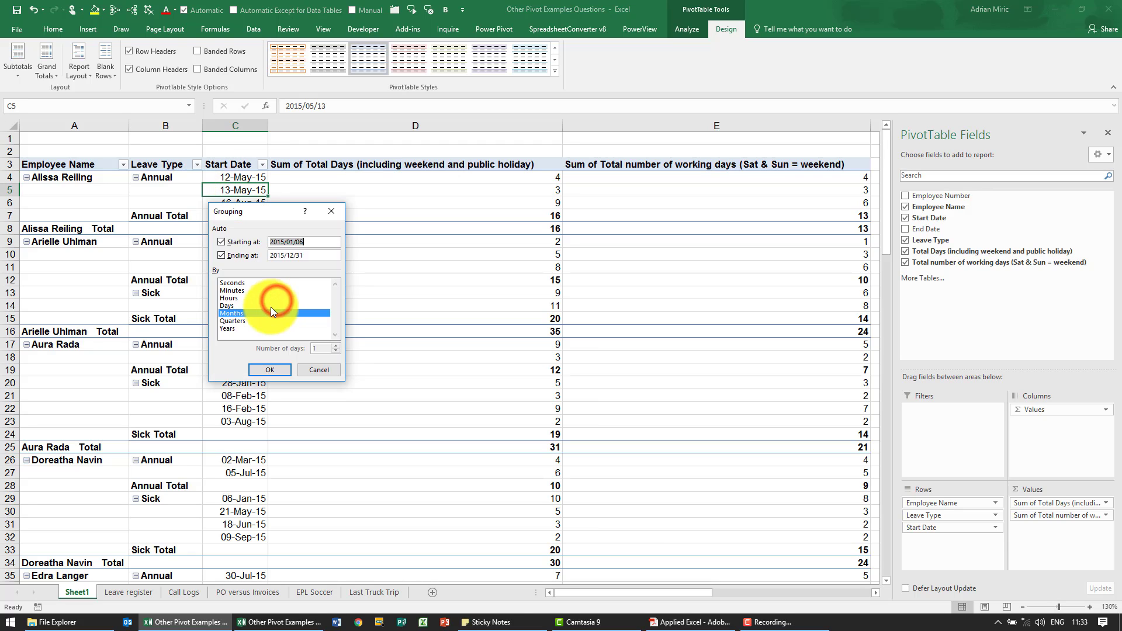
click(269, 370)
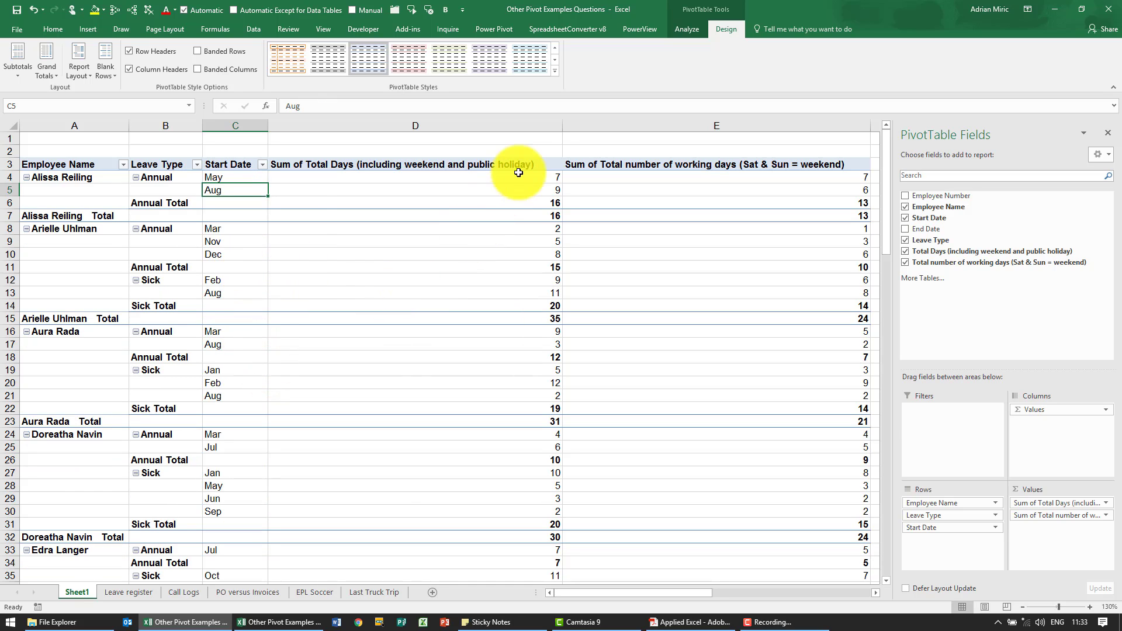
Sort Employee Name descending by Sum of Total number of working days
drag(506, 126, 434, 136)
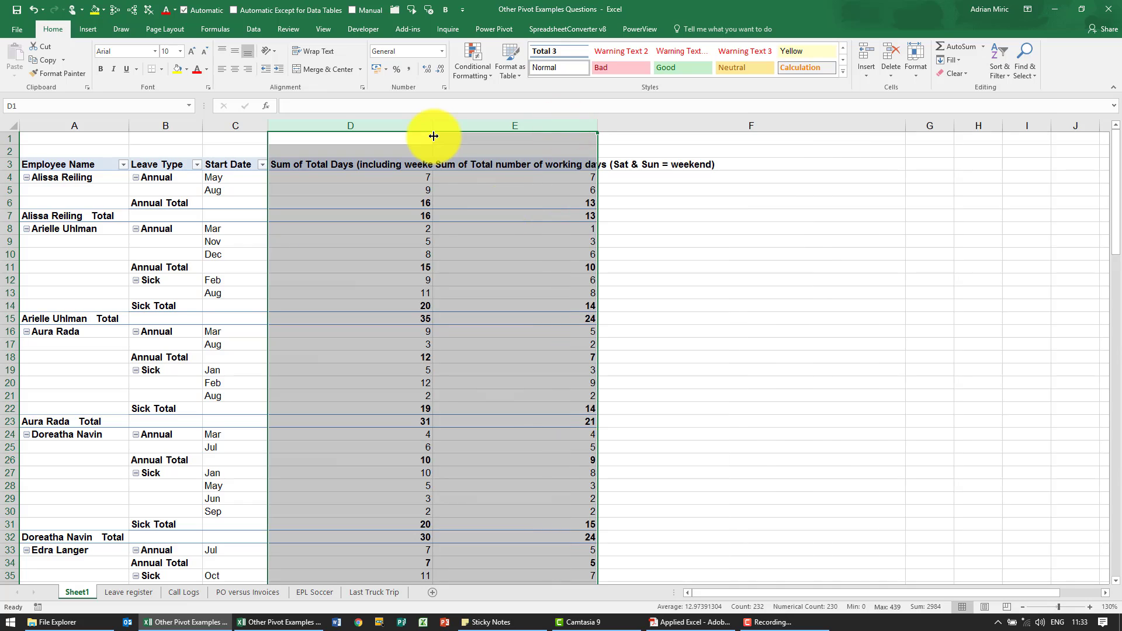
click(541, 203)
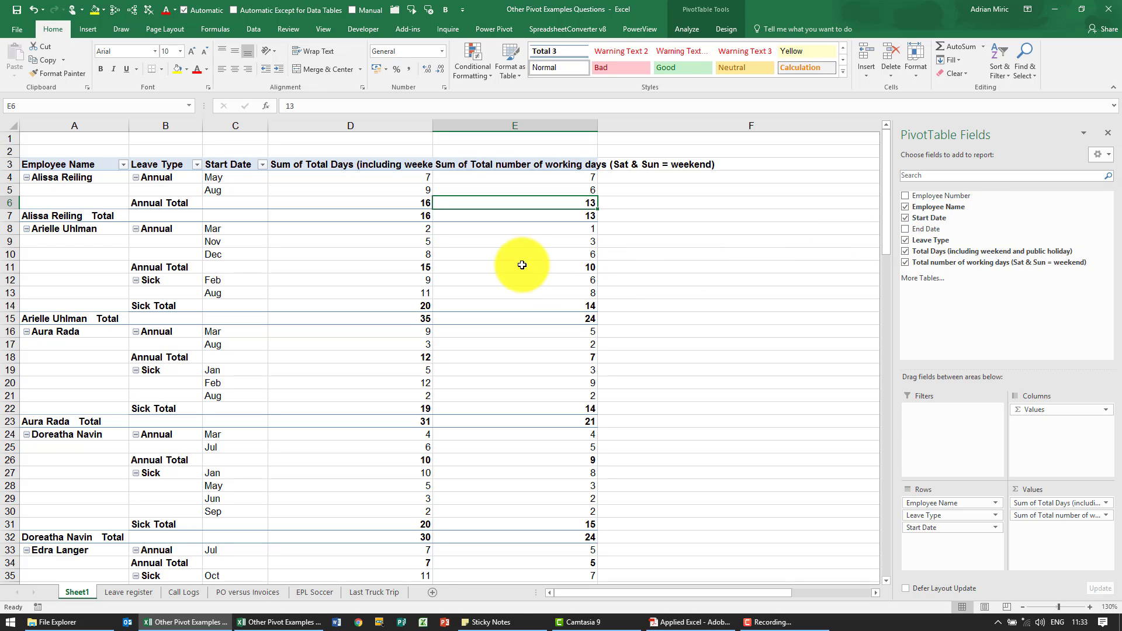
click(103, 177)
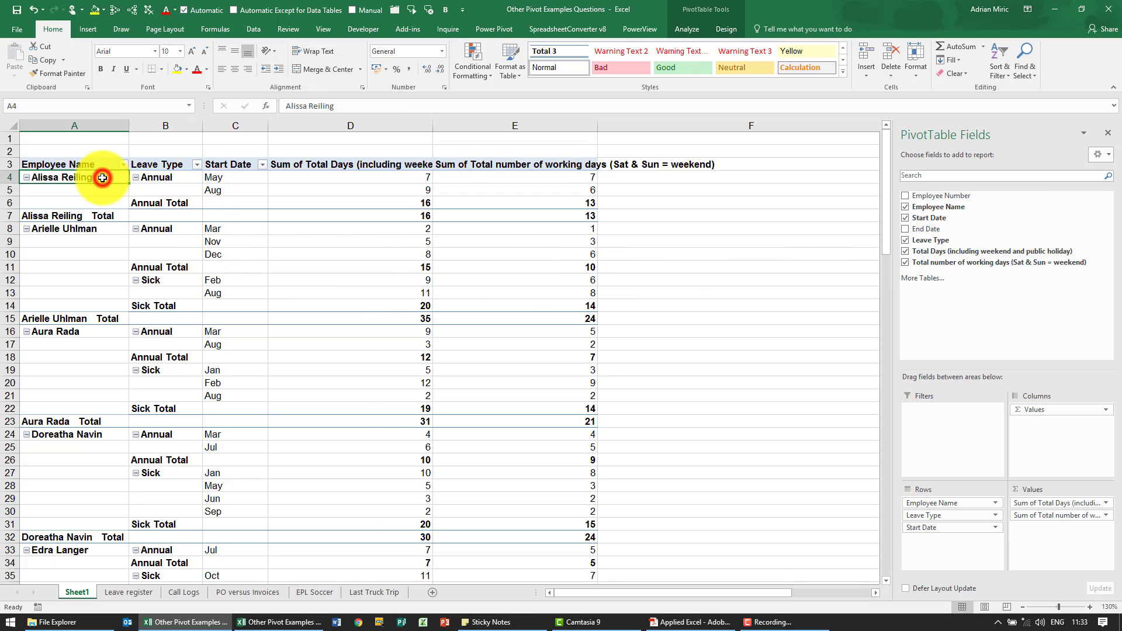
click(123, 165)
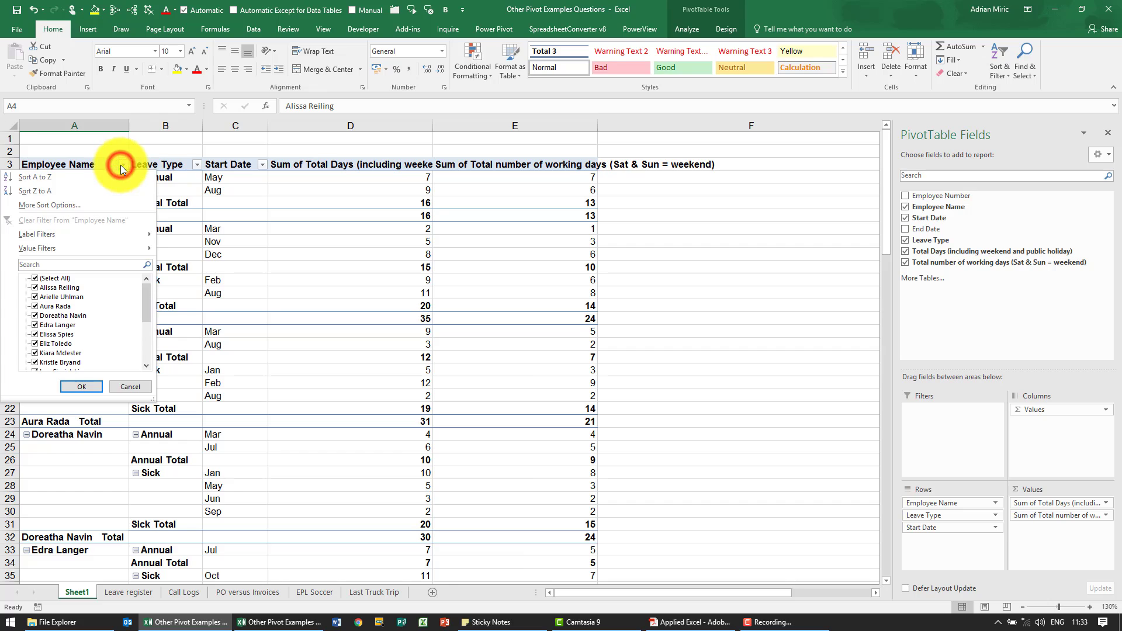
click(103, 203)
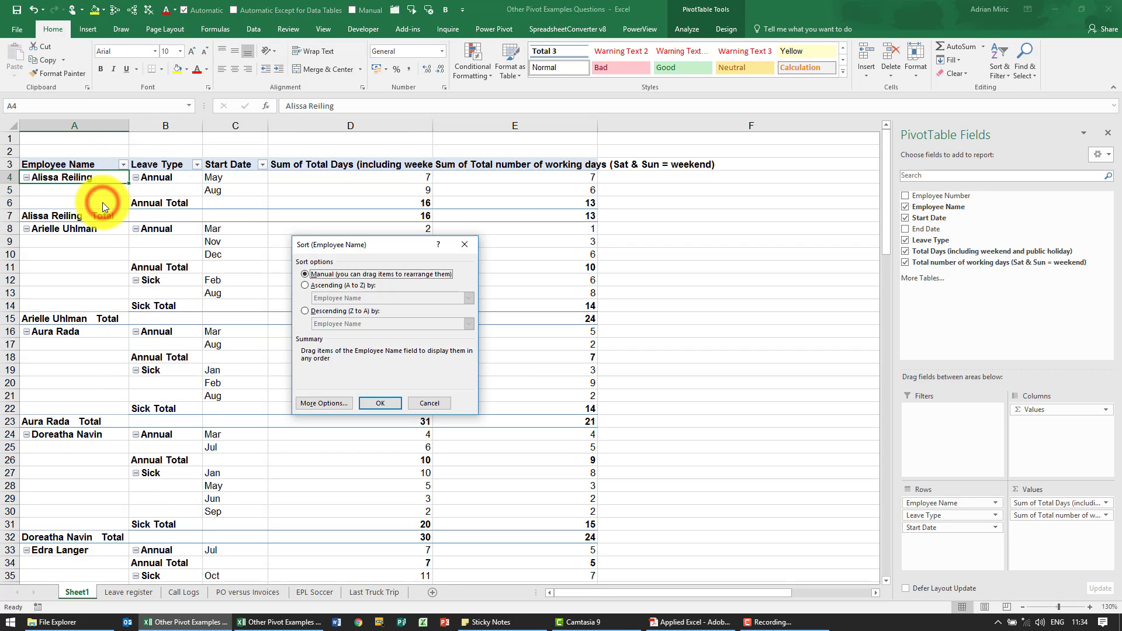
click(338, 313)
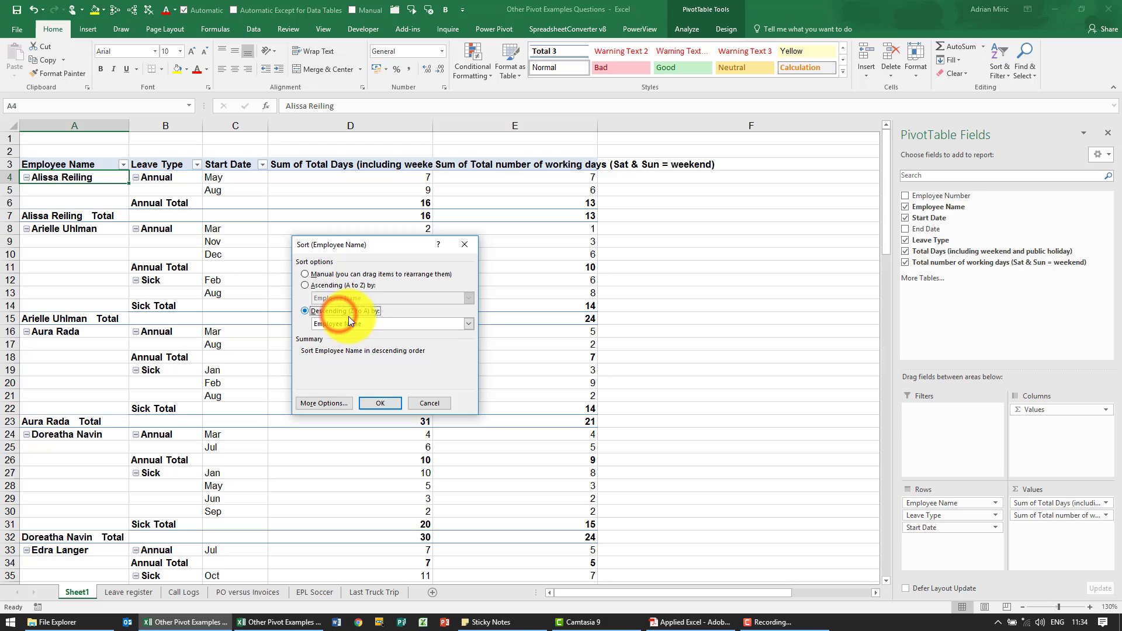
click(467, 325)
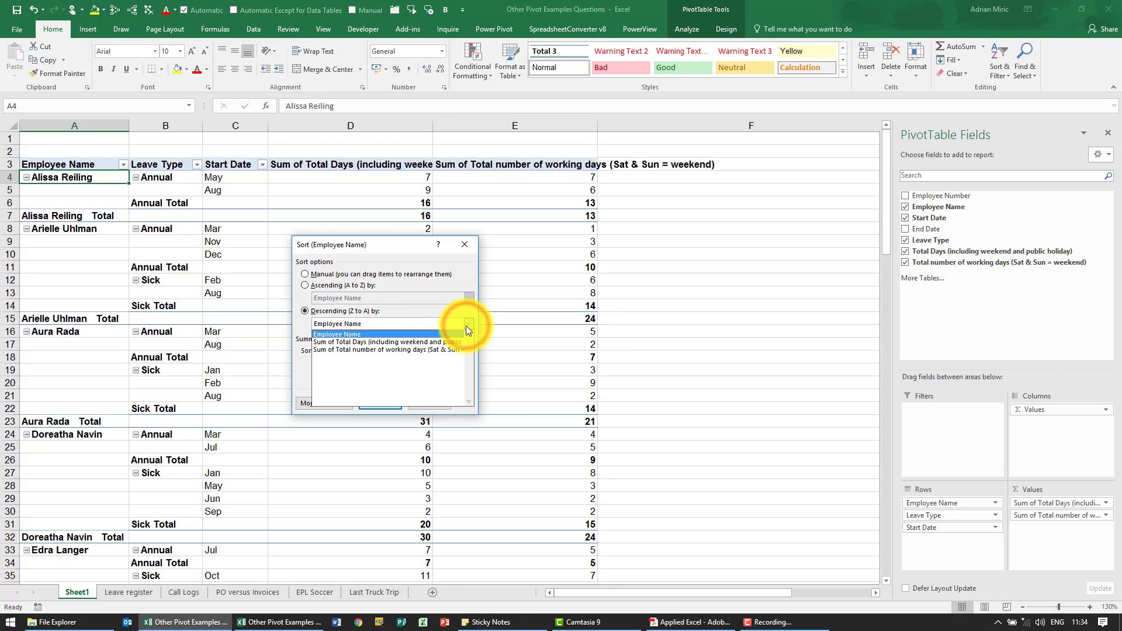
click(437, 349)
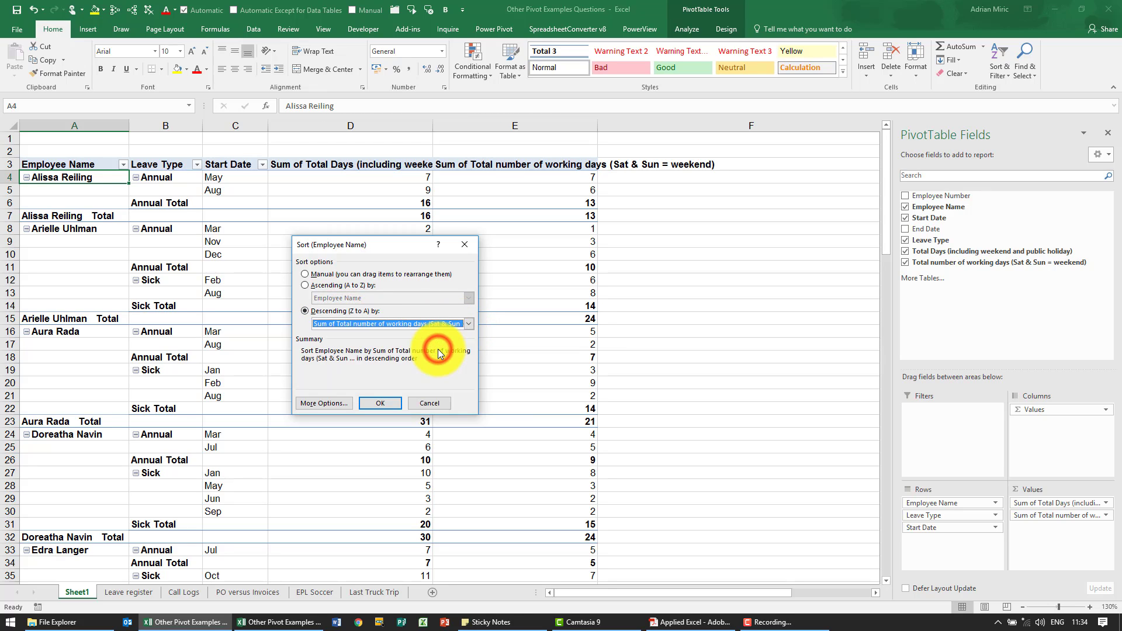
click(381, 403)
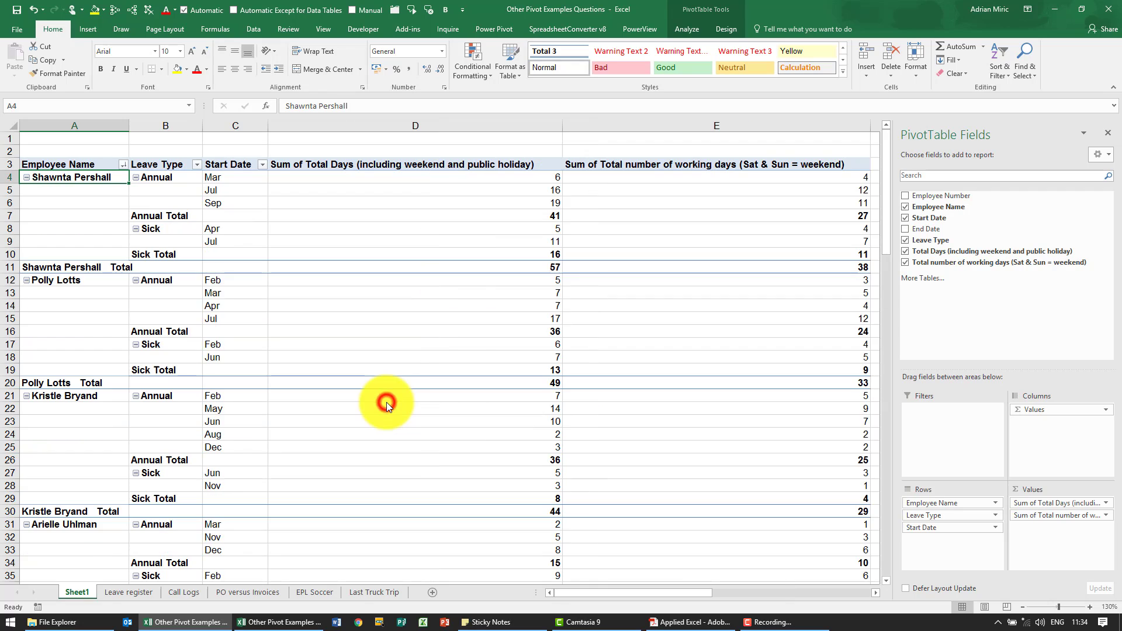
Narrow value columns D and E, and set the Leave Type field's Subtotals to None
click(473, 130)
drag(566, 130, 438, 125)
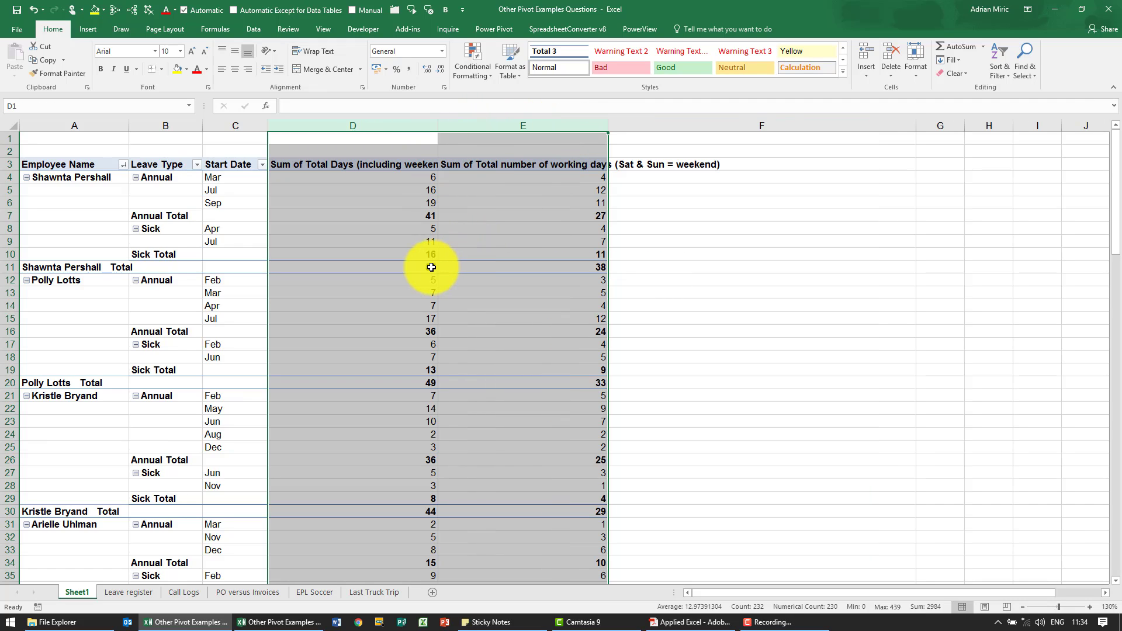
mouse_move(431, 268)
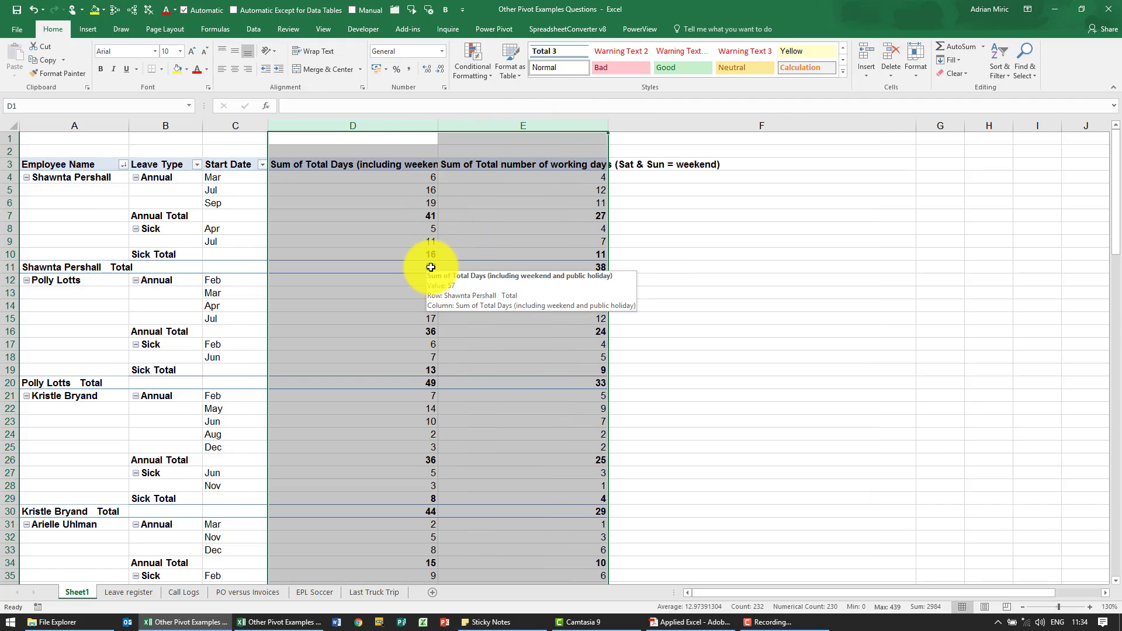
right_click(158, 215)
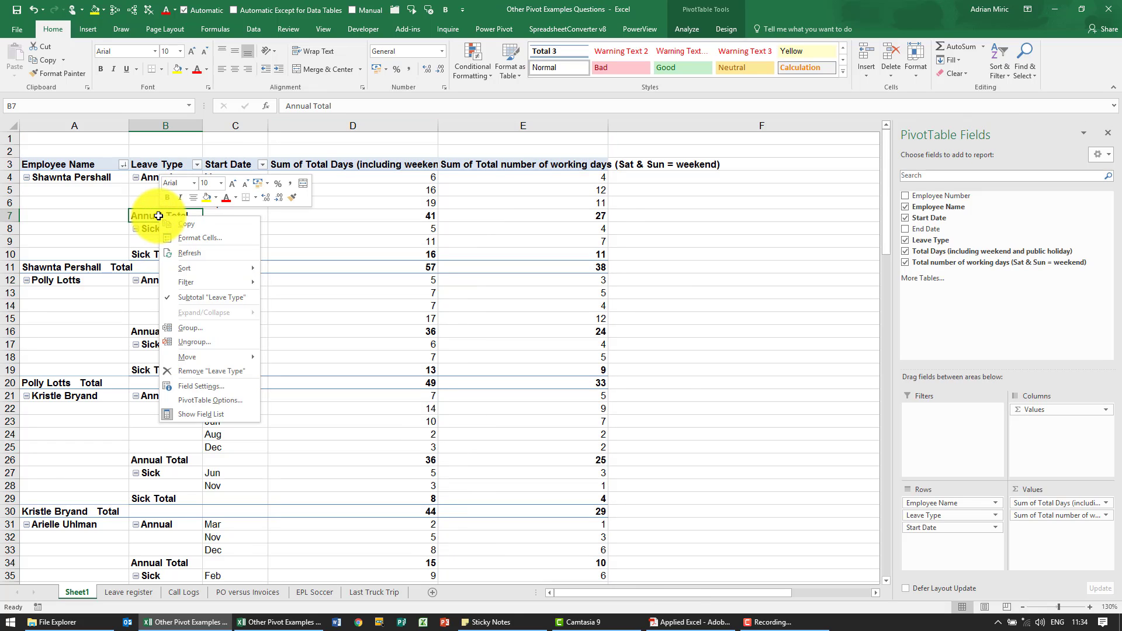
click(198, 384)
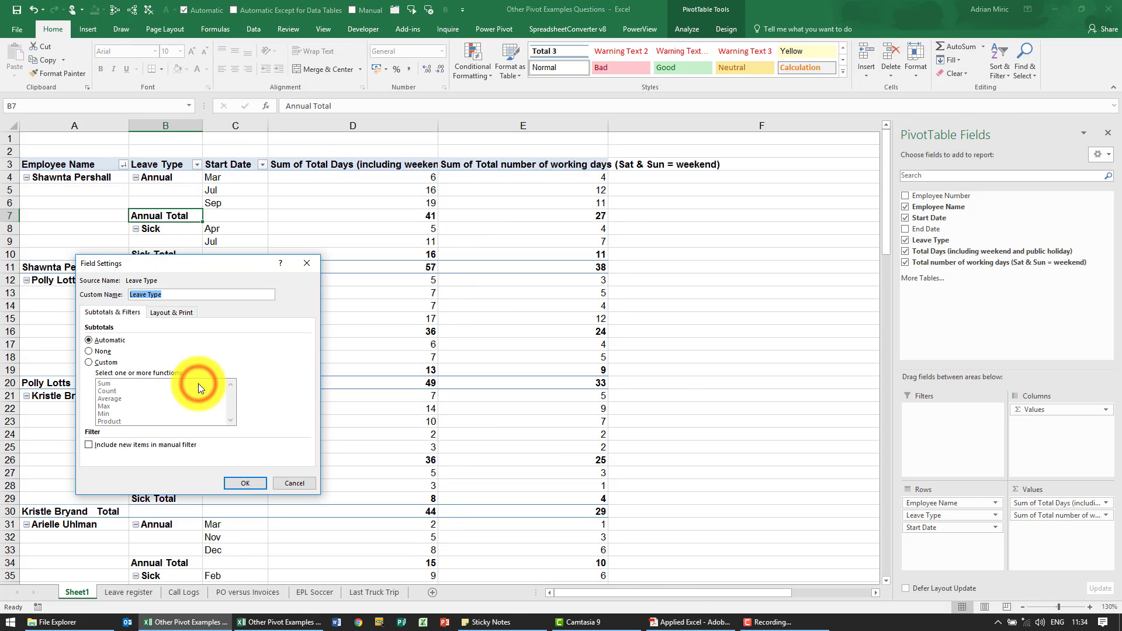
click(100, 350)
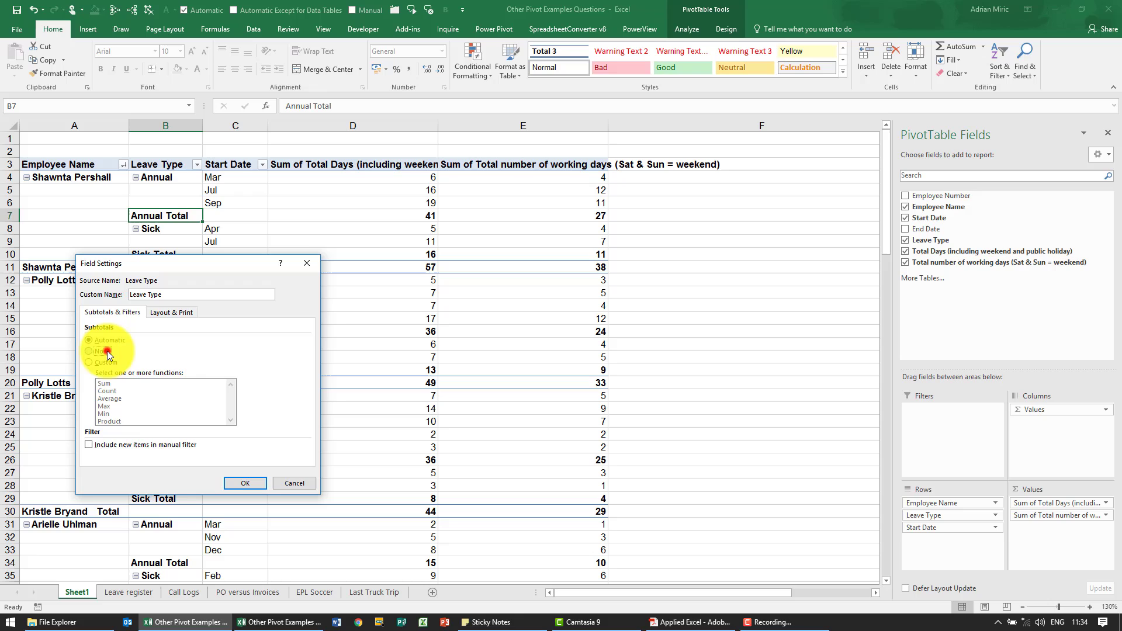
click(240, 479)
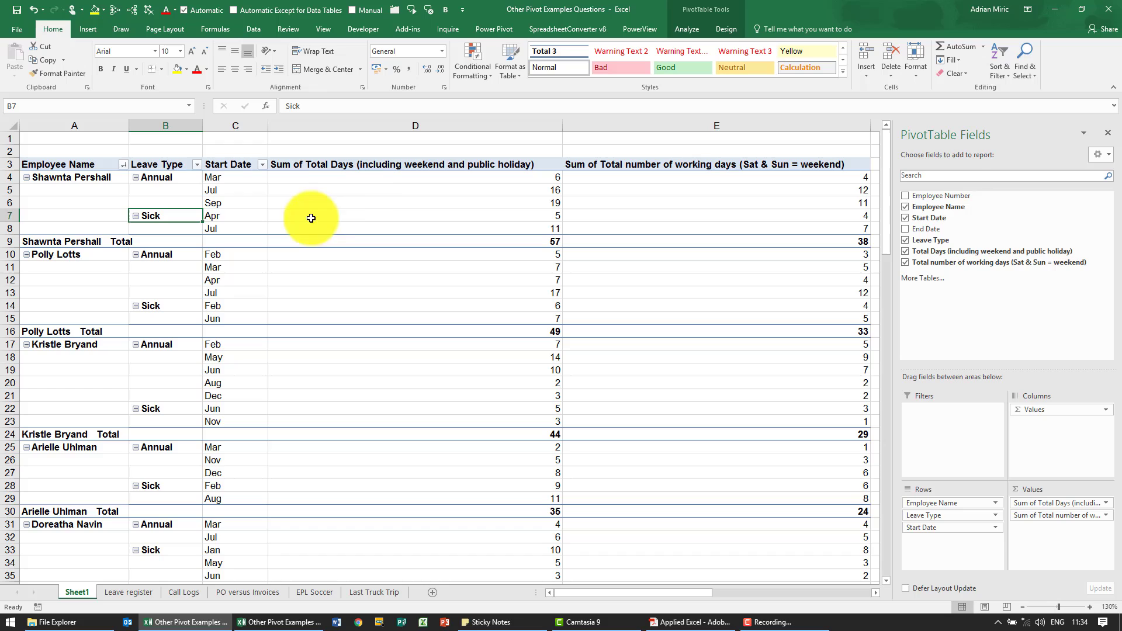
Rename the value headers to 'Total Days' and 'Working Days'
click(389, 175)
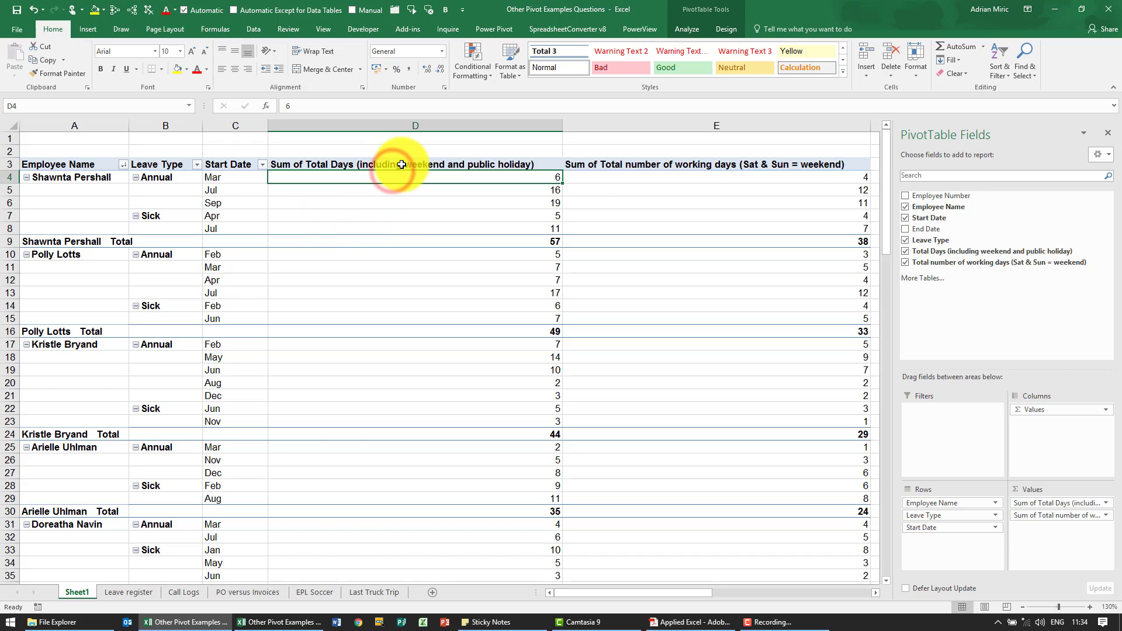
click(401, 165)
text(Total Days)
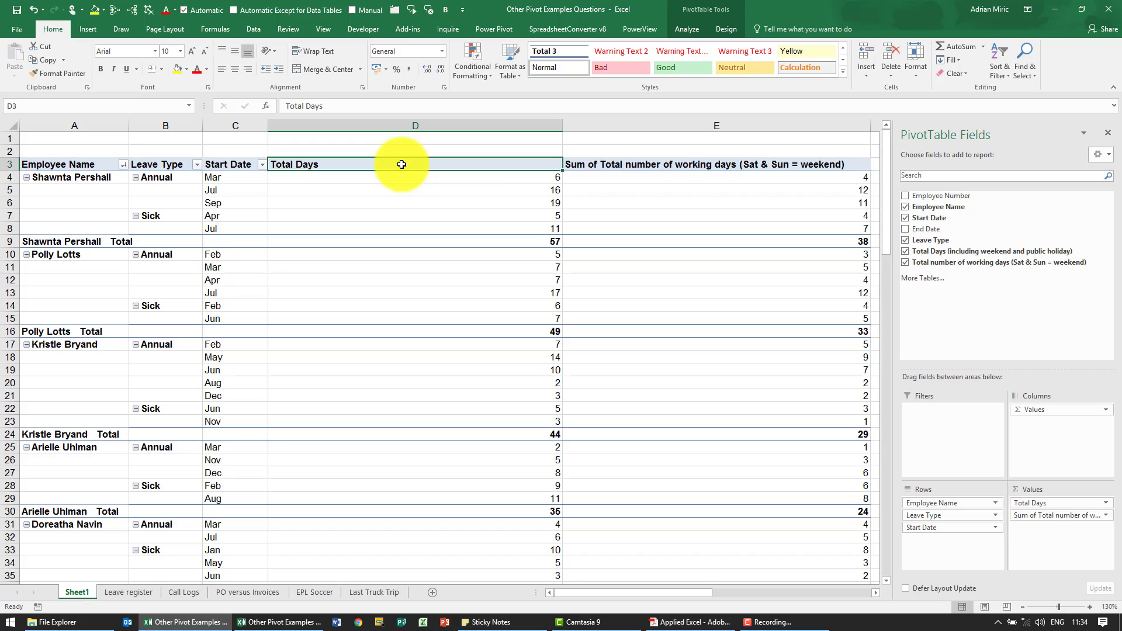
key(Tab)
text(Wo)
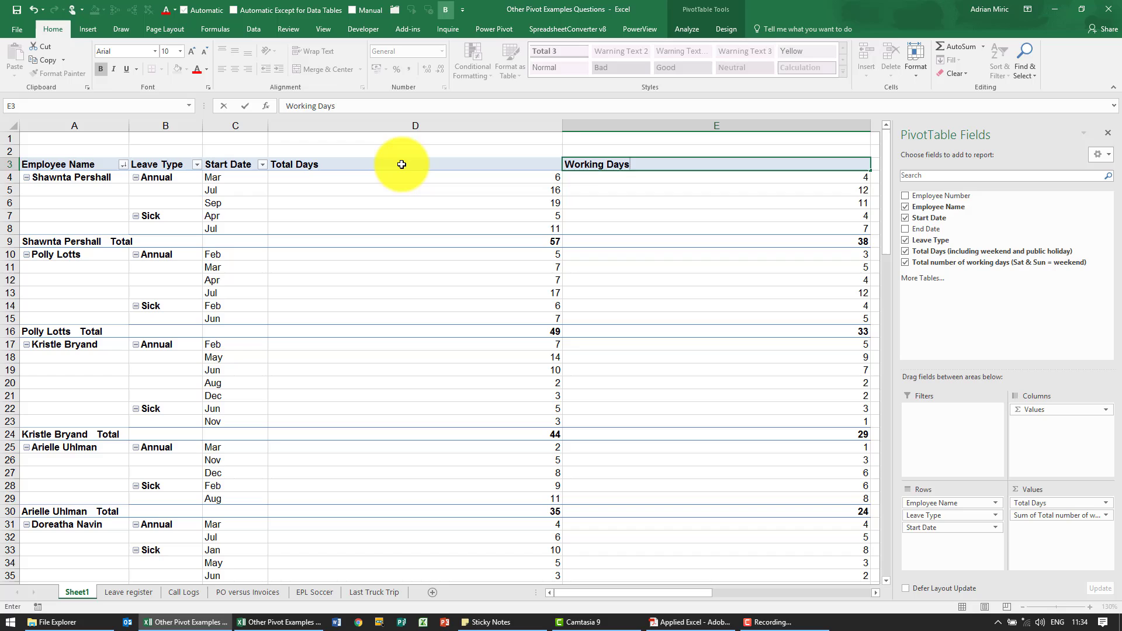
key(Return)
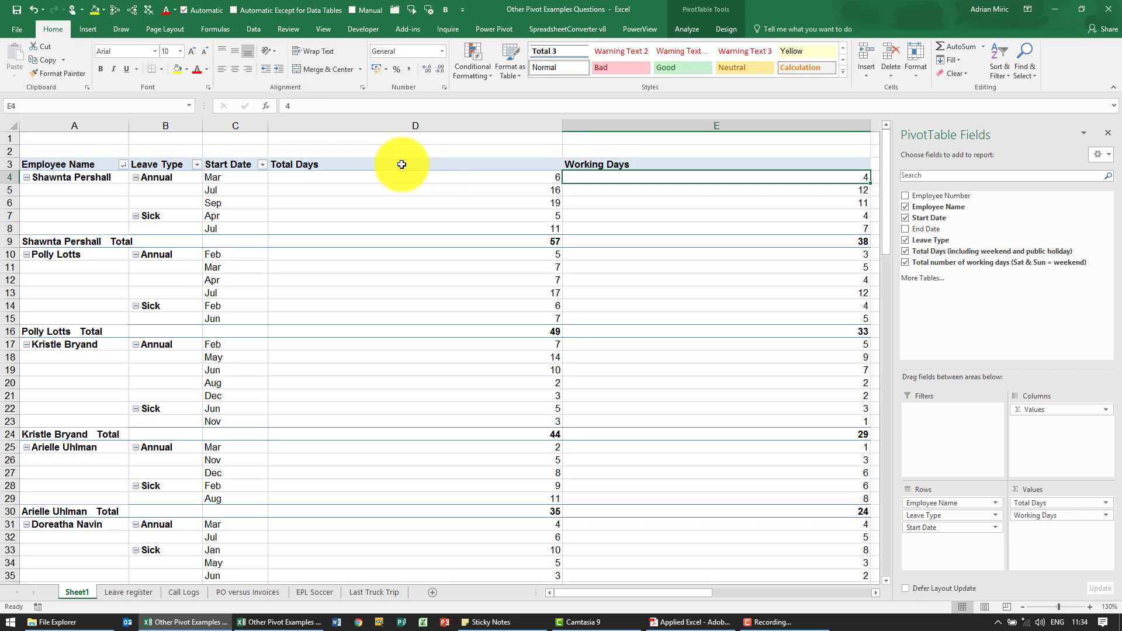
Autofit columns D and E to their shorter headers
double_click(561, 127)
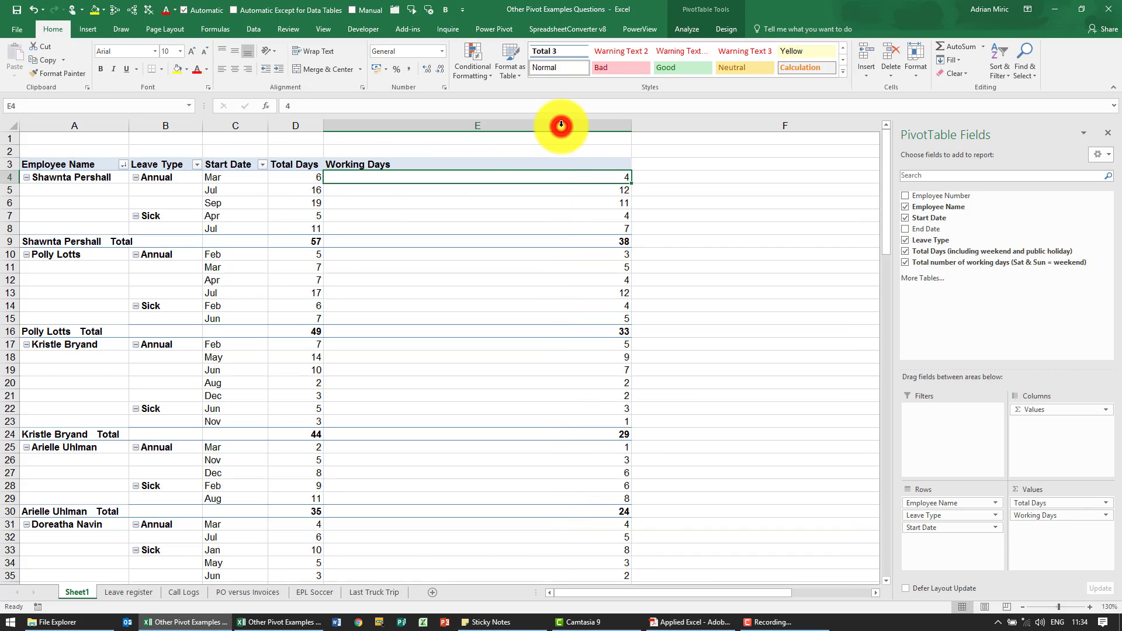
double_click(628, 127)
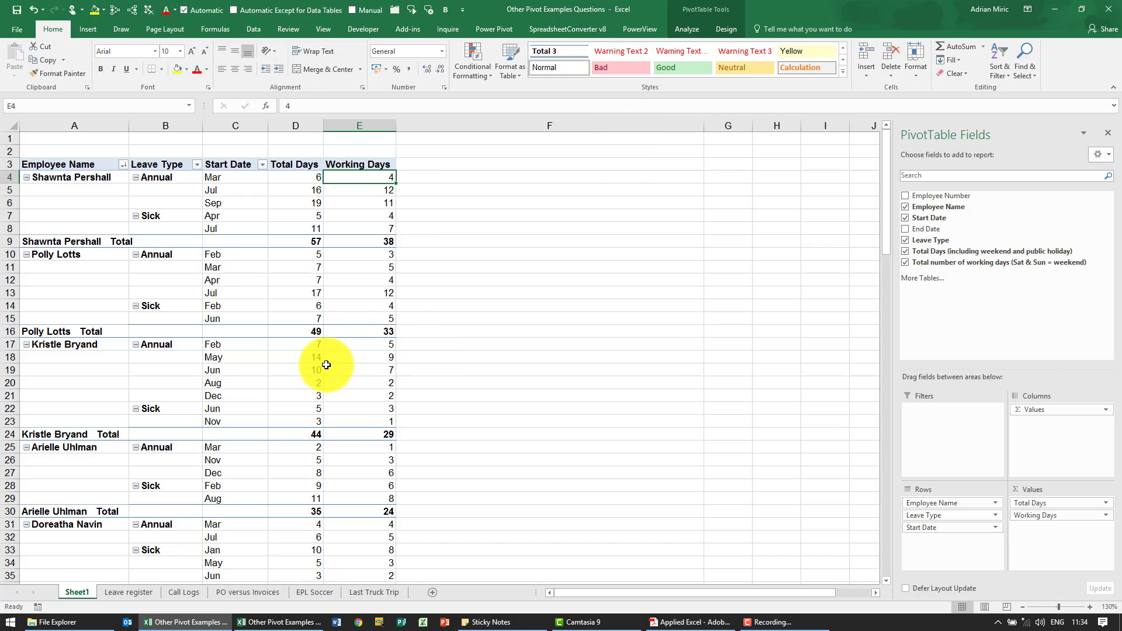
mouse_move(326, 365)
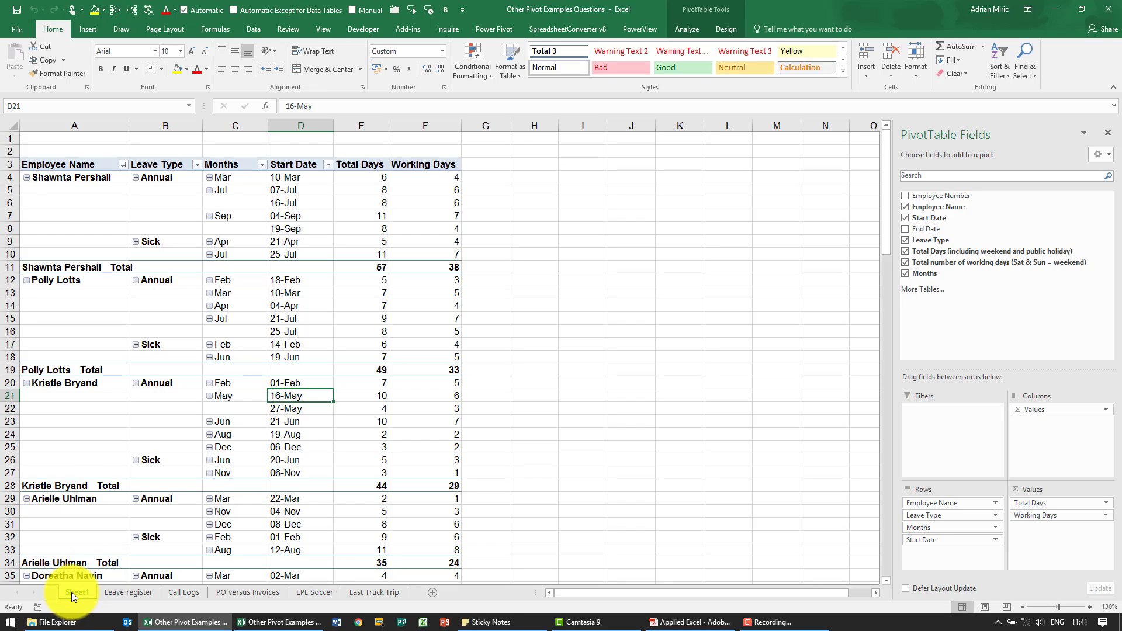
Duplicate Sheet1 as Sheet1 (2) and select a cell in its pivot table
drag(72, 592, 101, 594)
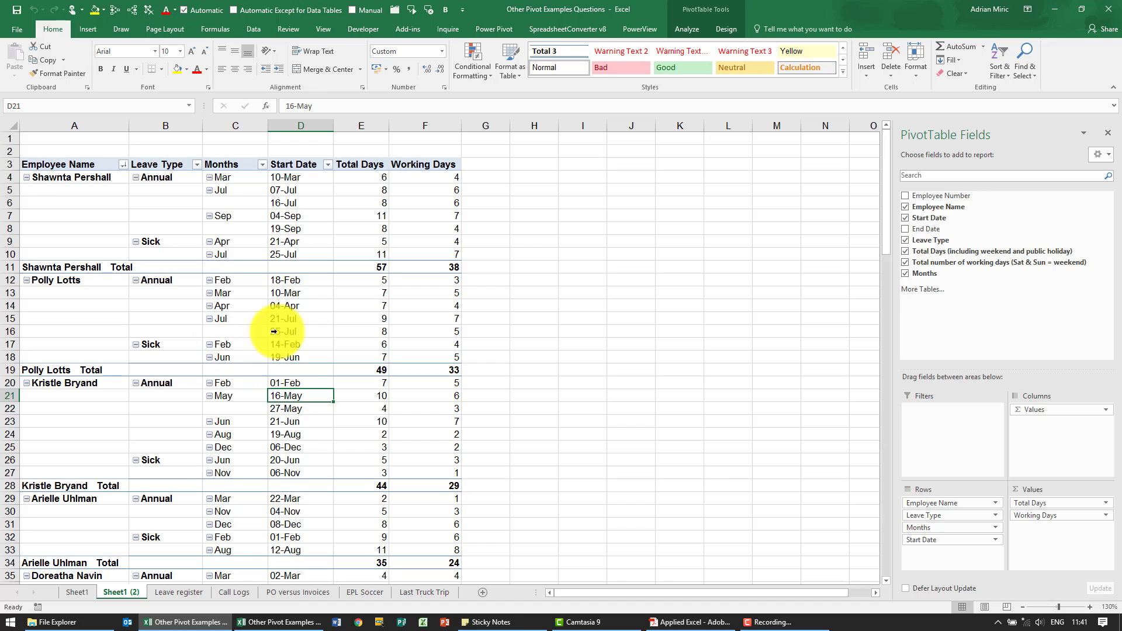
click(290, 306)
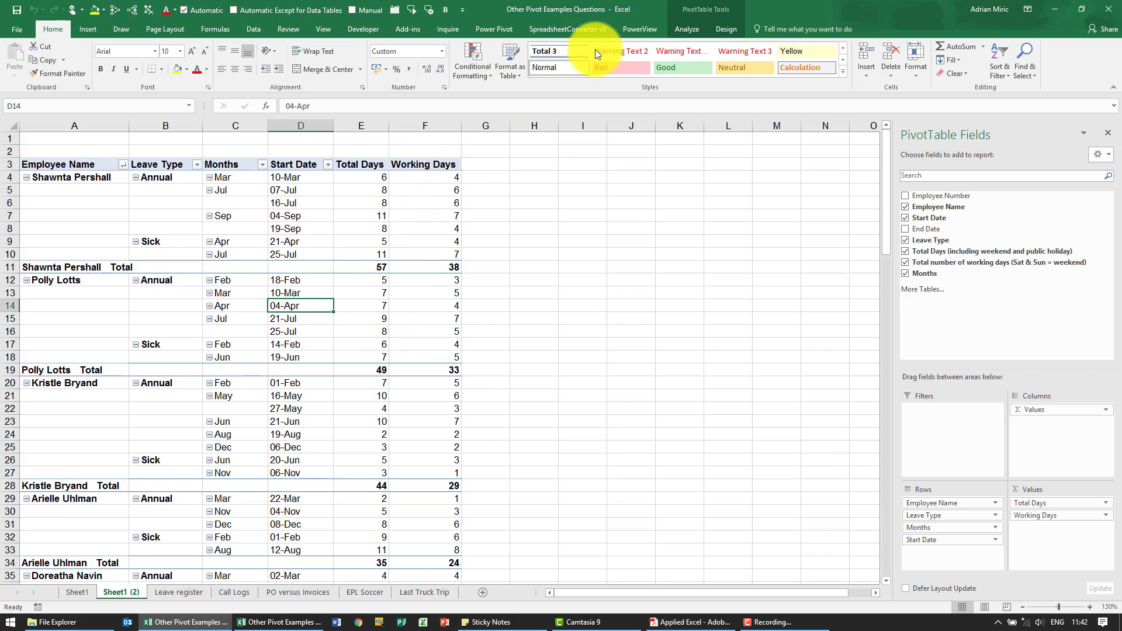
Clear All fields from the Sheet1 (2) pivot and confirm, leaving an empty PivotTable1
click(677, 29)
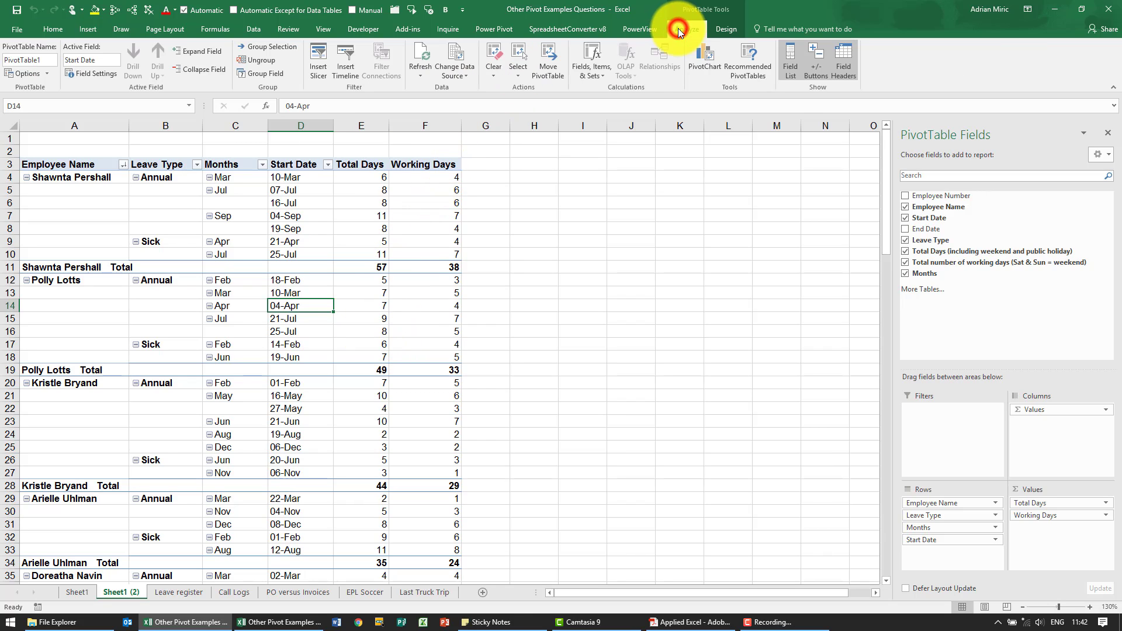
click(494, 72)
click(496, 88)
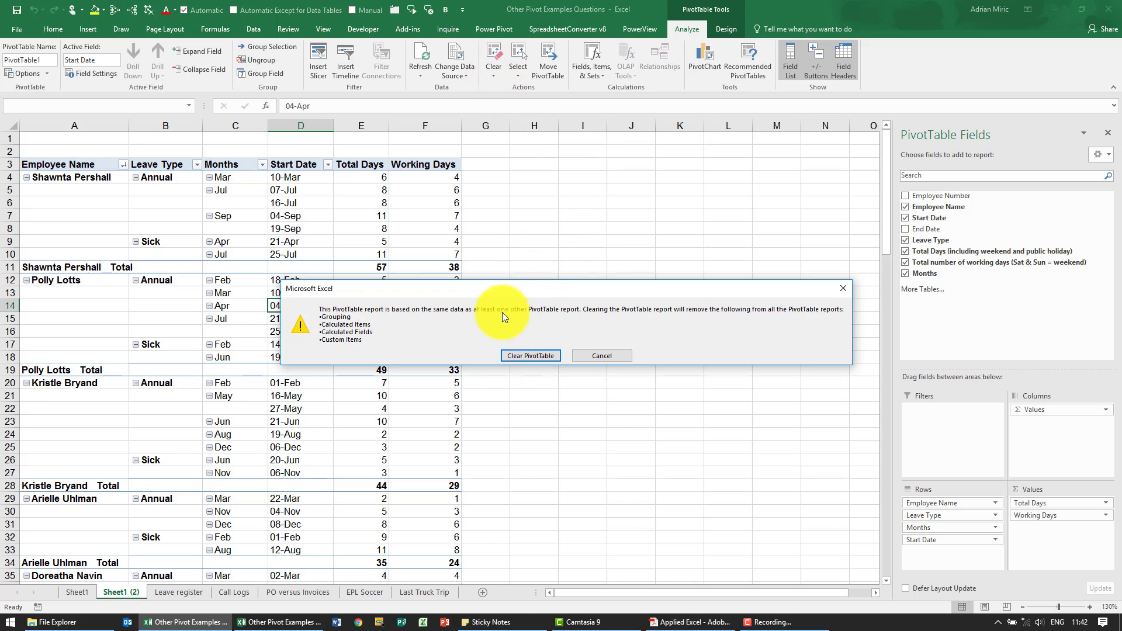
click(517, 356)
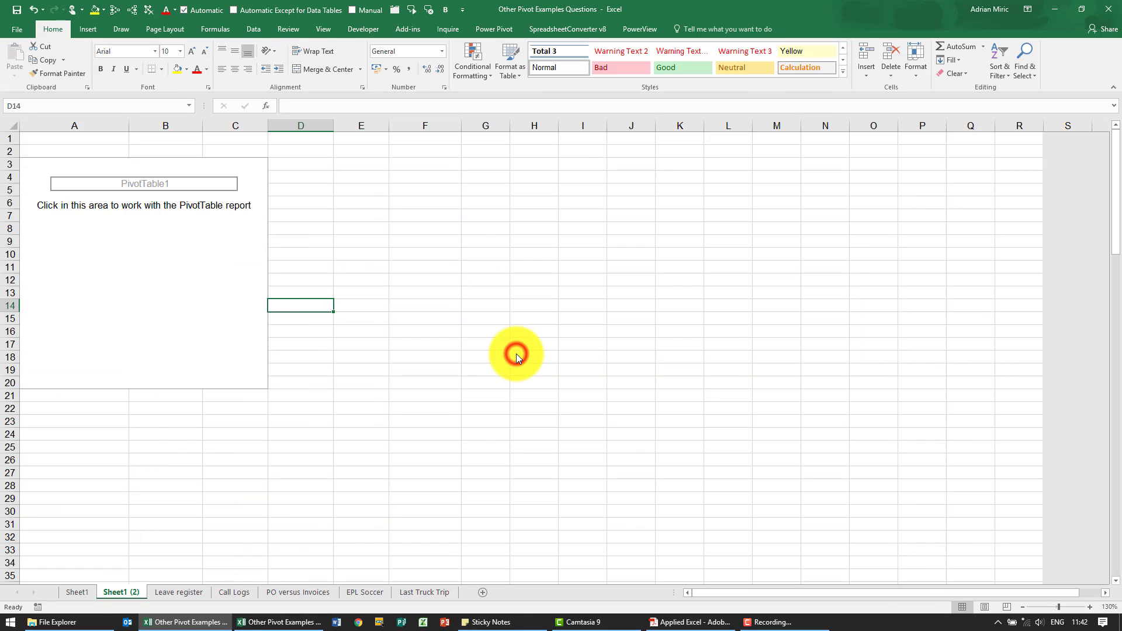
click(195, 264)
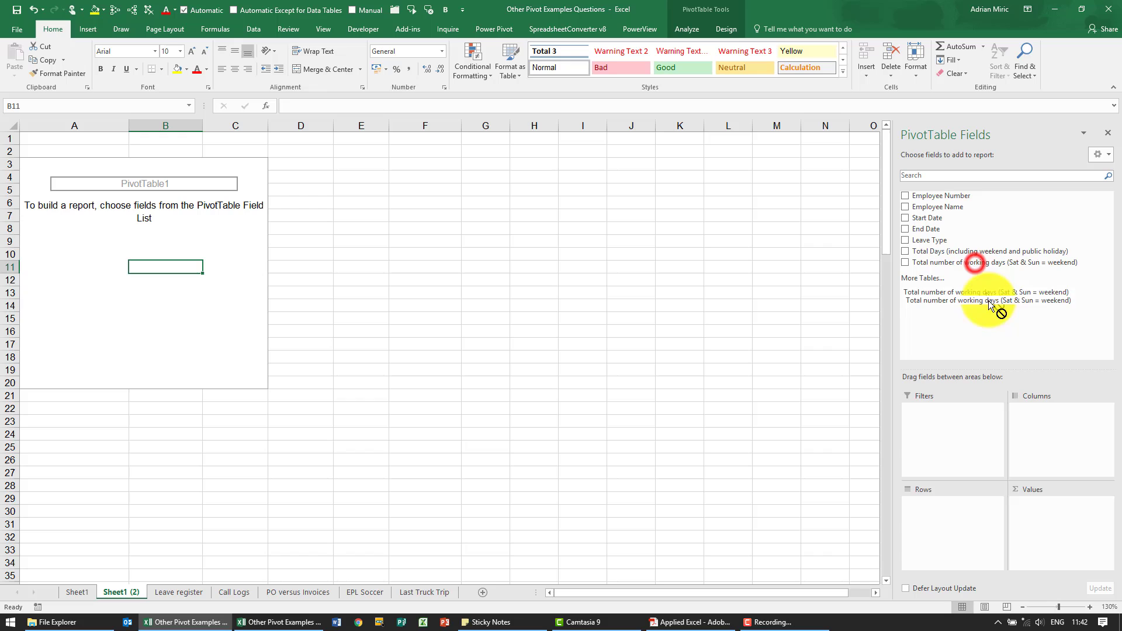
Add Total number of working days to Values summarized as Average (4.385714286)
drag(989, 303, 1040, 518)
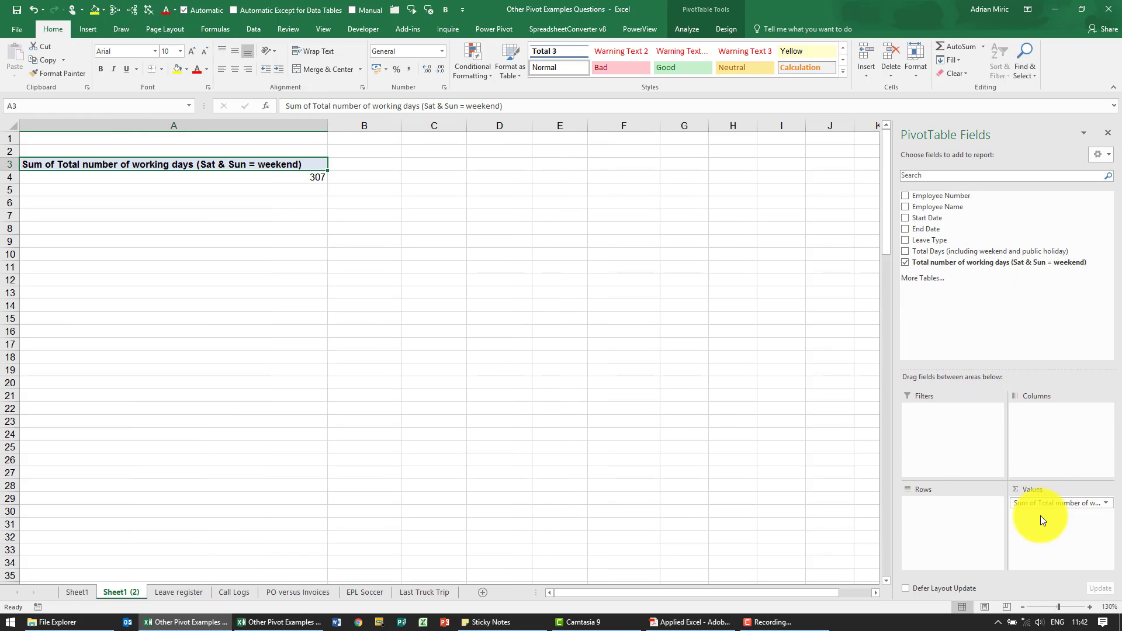
click(1041, 503)
click(1042, 491)
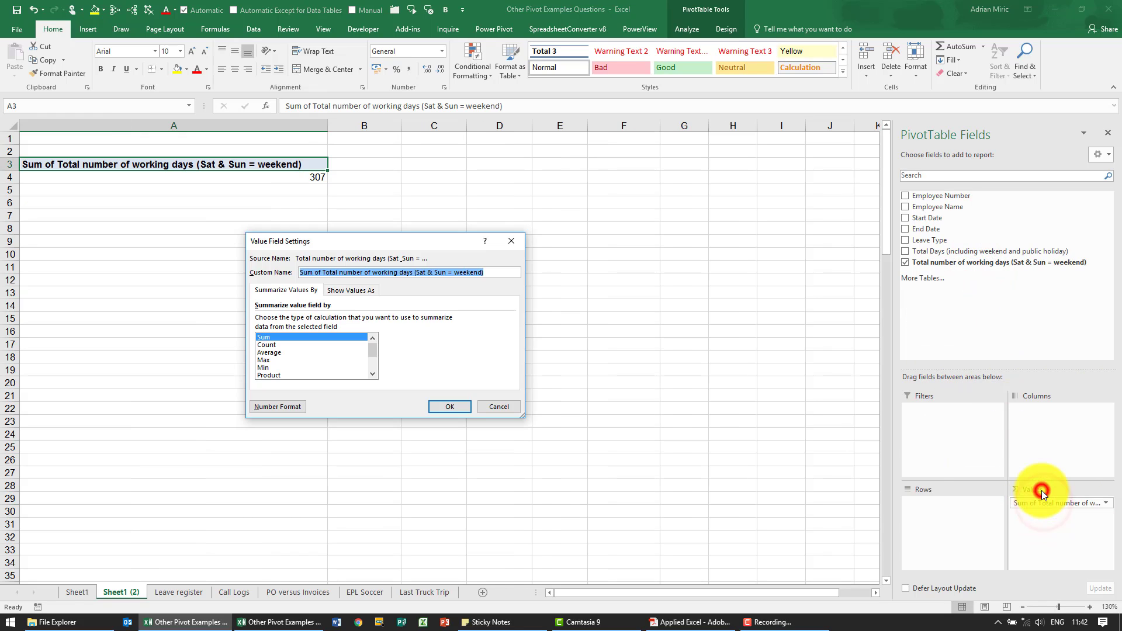
click(287, 353)
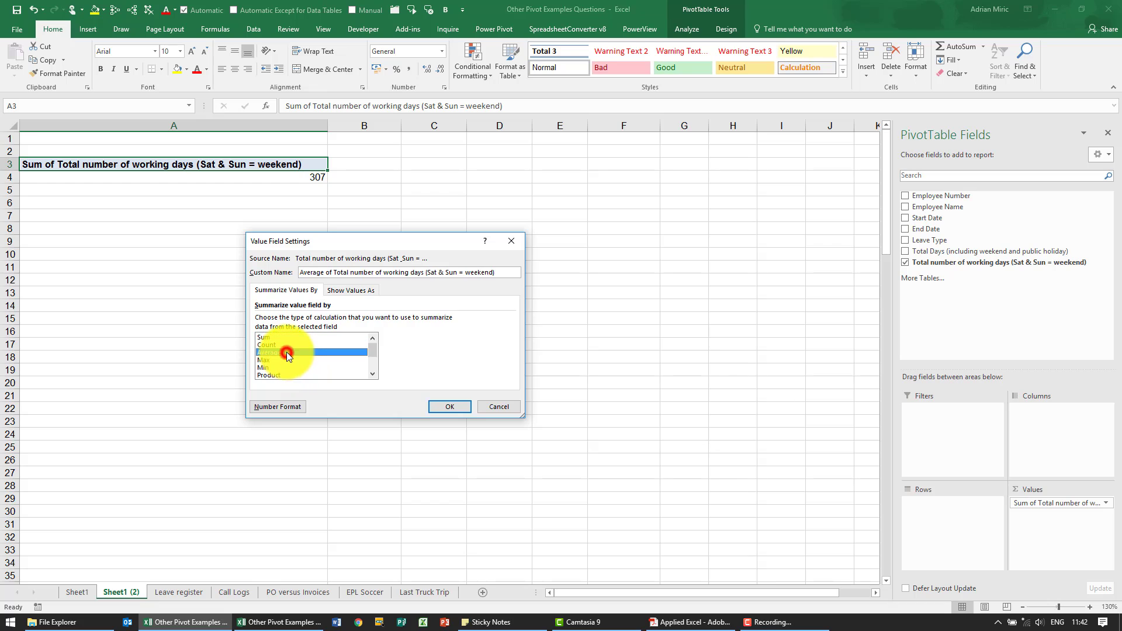
click(440, 408)
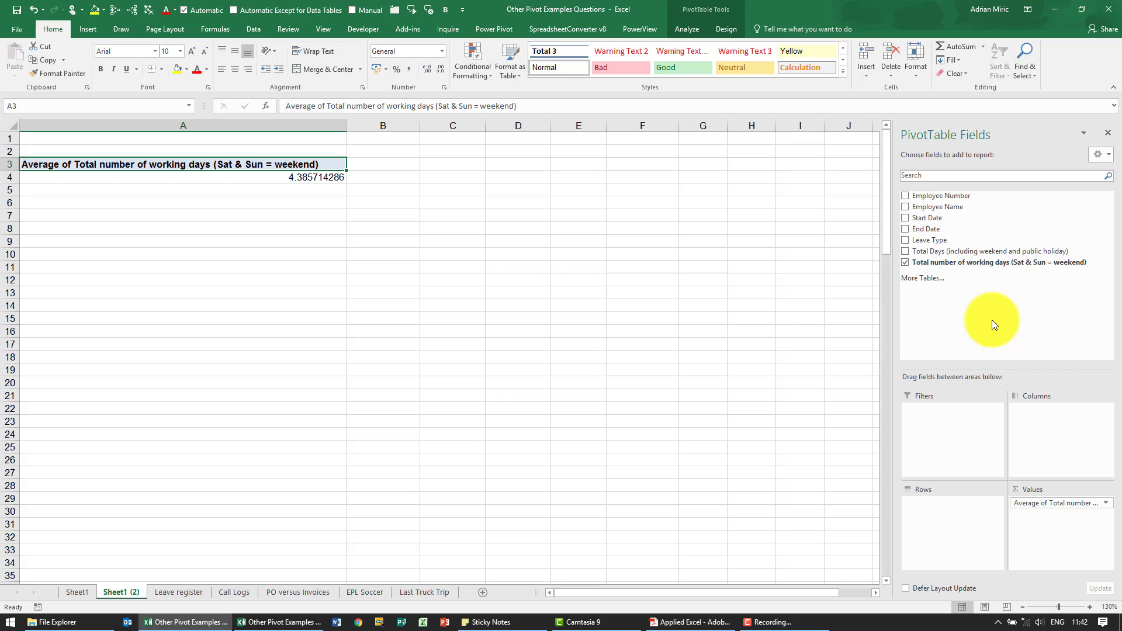
Place Leave Type in pivot columns and Start Date in rows, regrouped by Months (Jan–Dec)
drag(945, 240, 1034, 440)
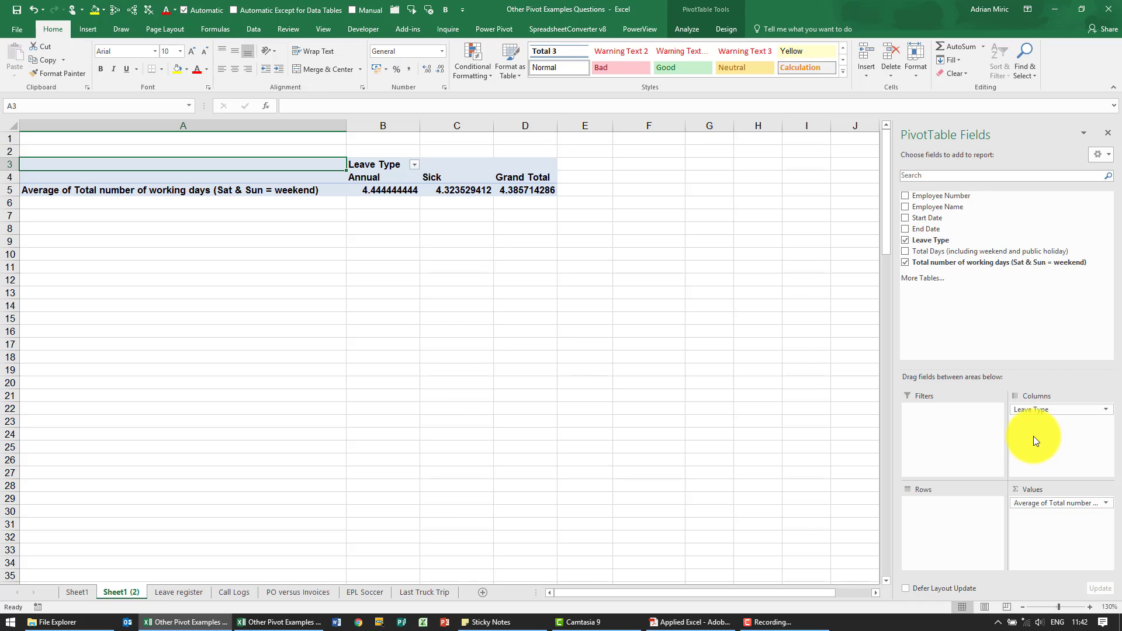
drag(946, 220, 950, 510)
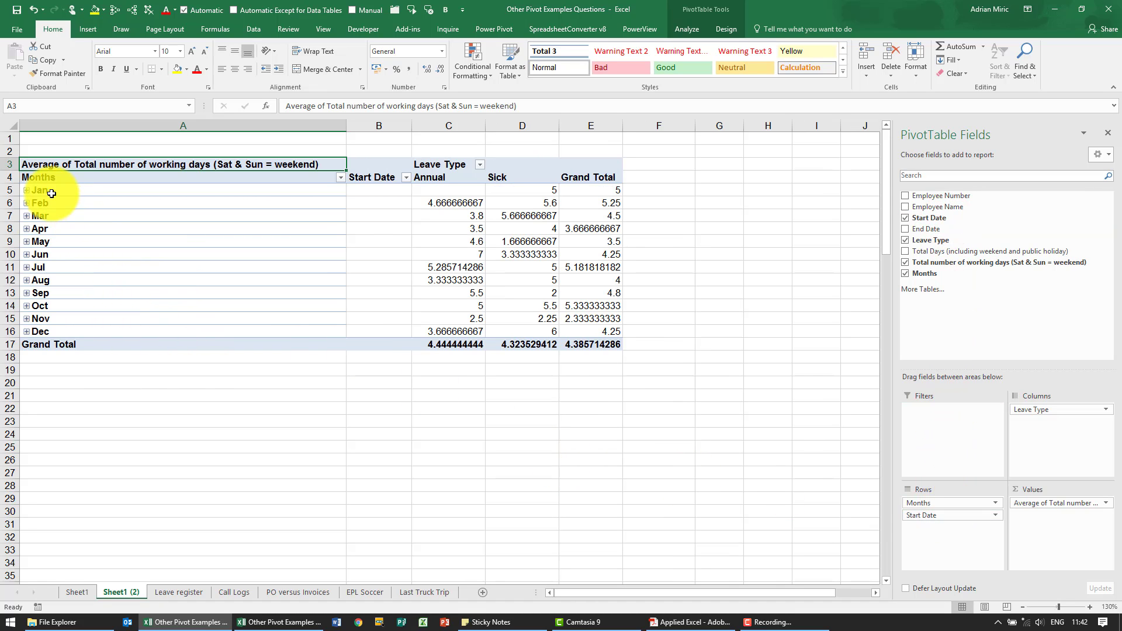
right_click(59, 217)
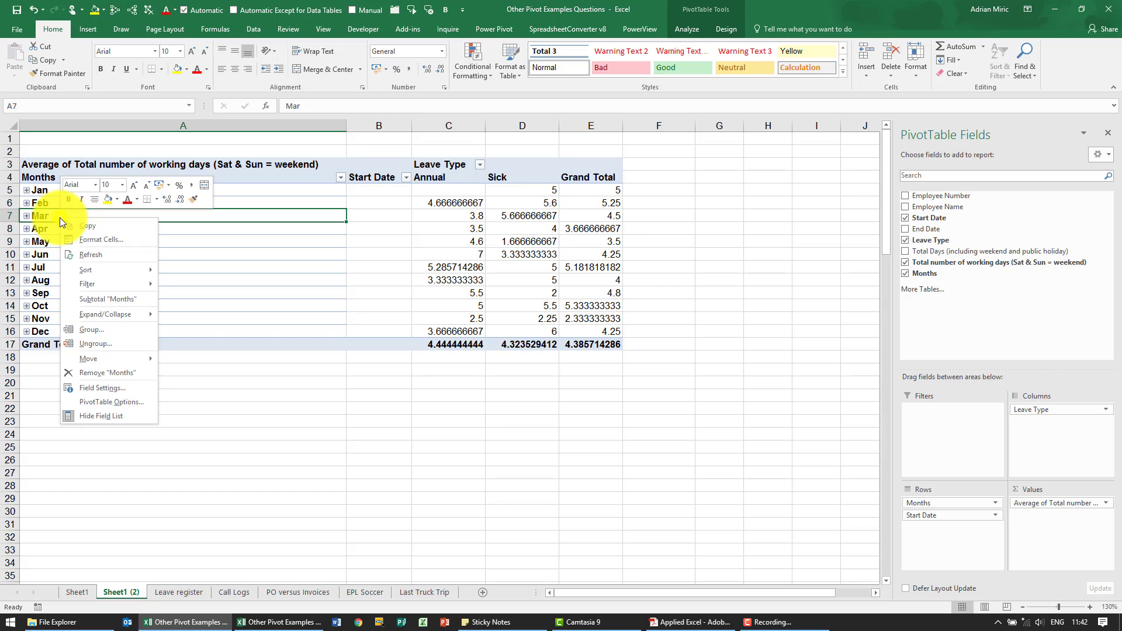
click(103, 343)
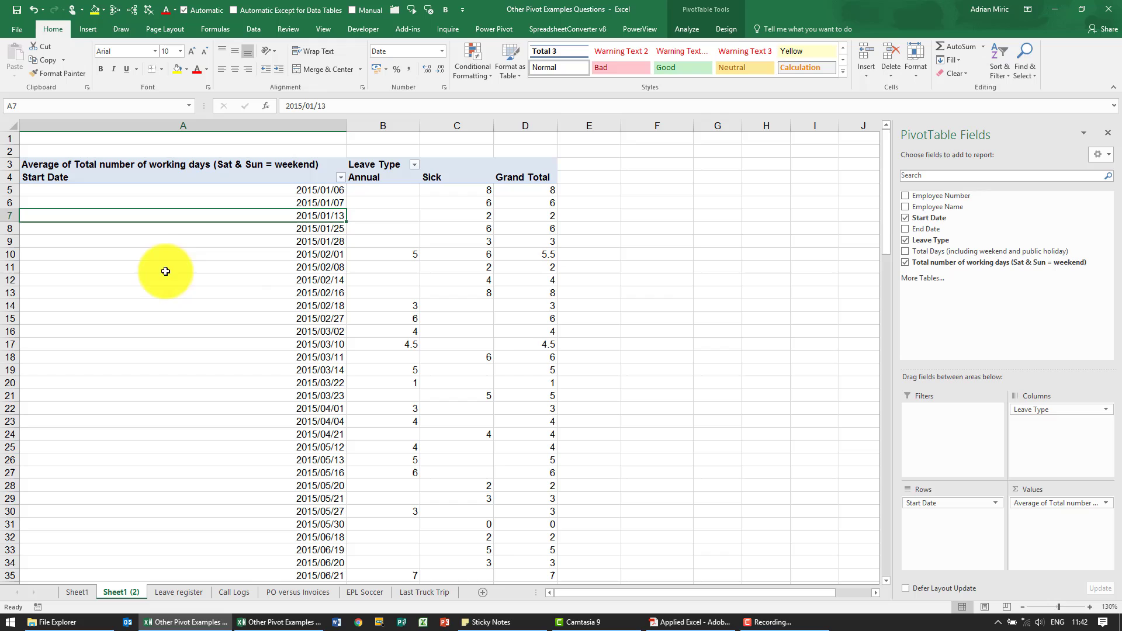
right_click(157, 255)
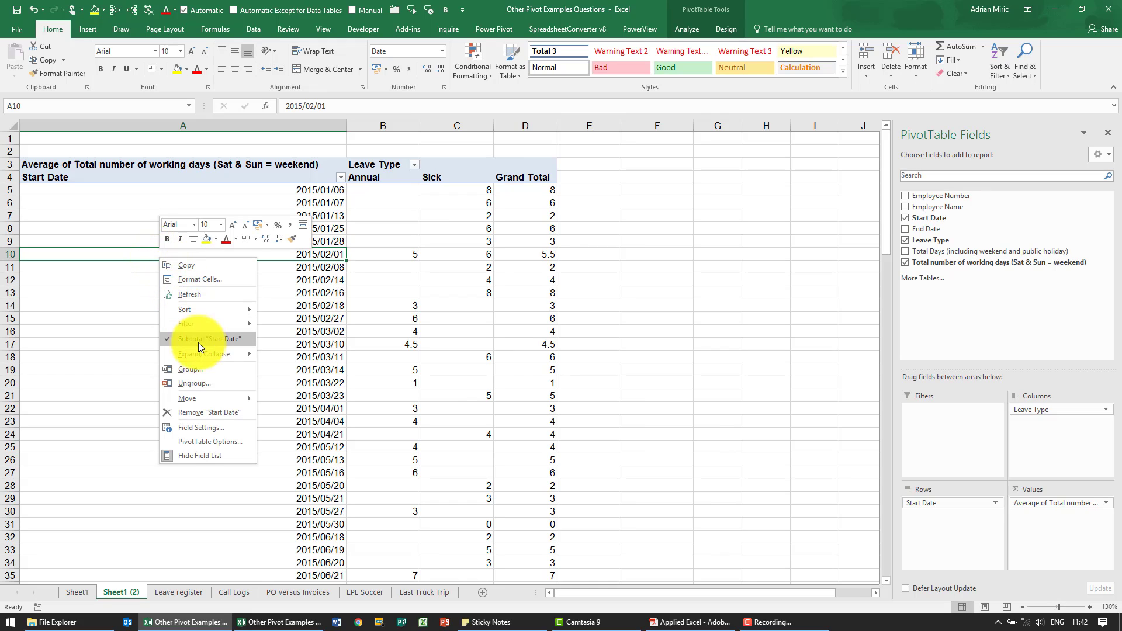
click(199, 365)
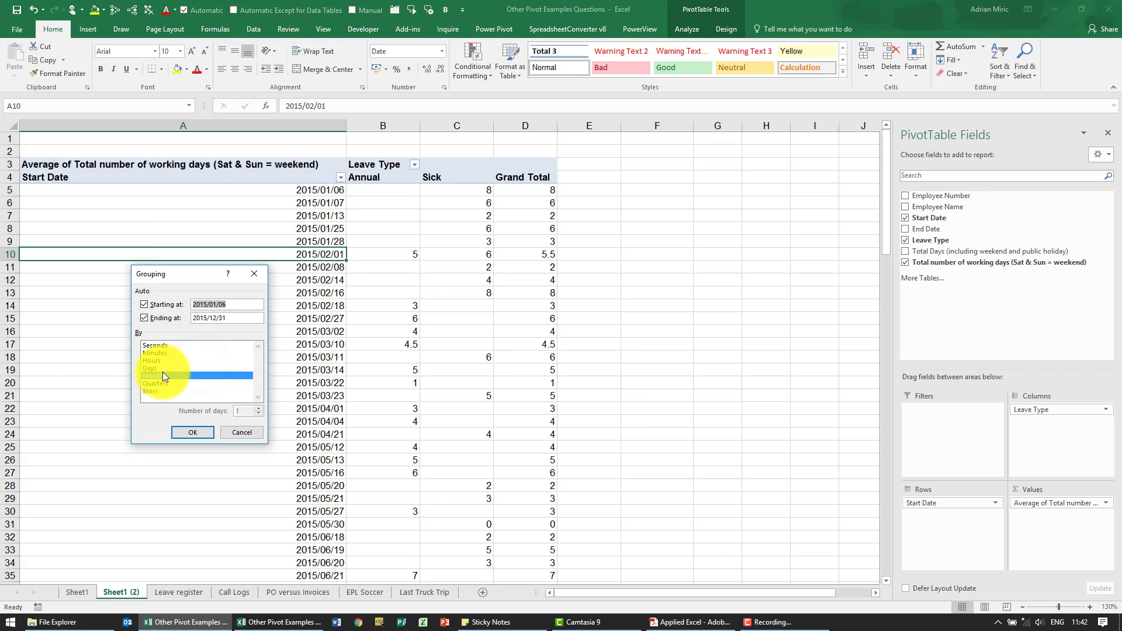
click(192, 432)
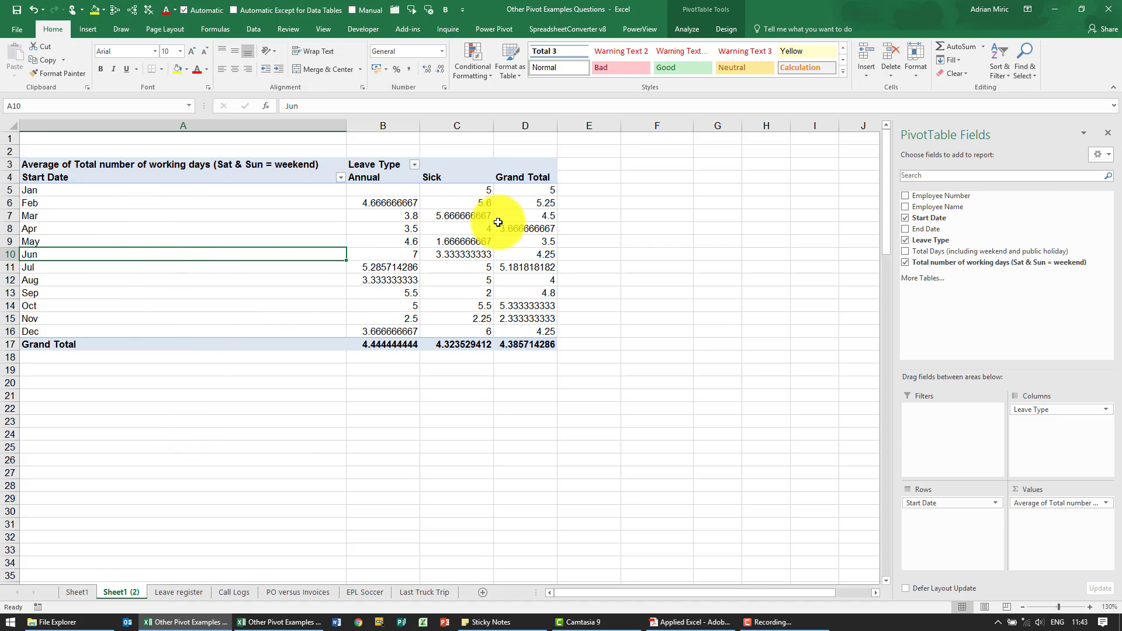
Insert a Clustered Column PivotChart of Annual and Sick averages and move it beside the pivot
click(685, 31)
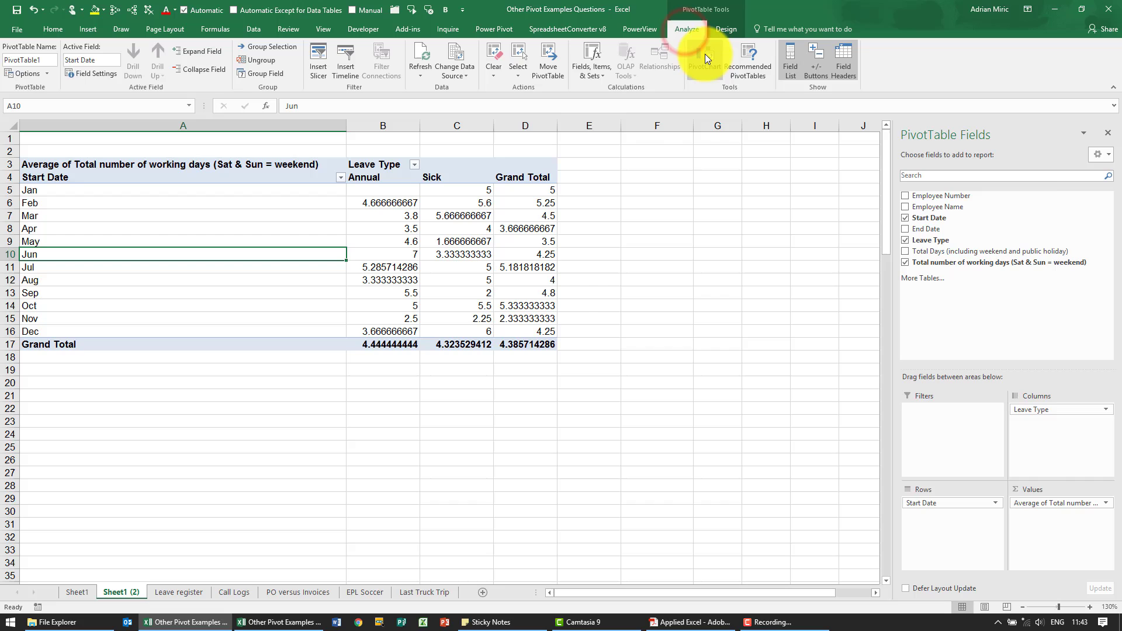
click(705, 56)
click(689, 108)
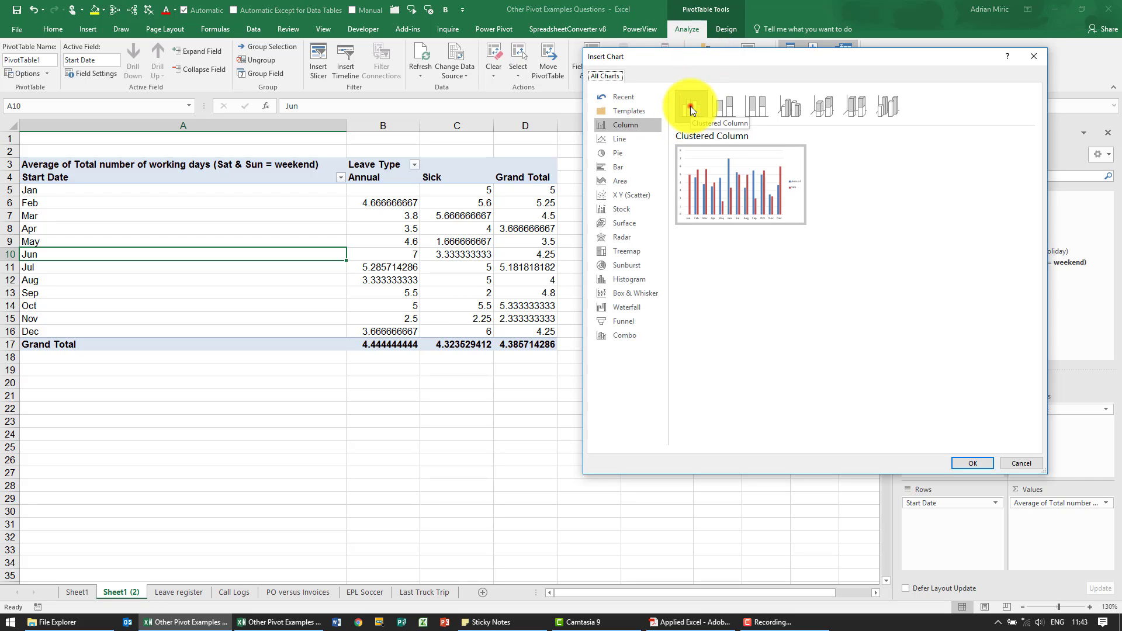
click(955, 461)
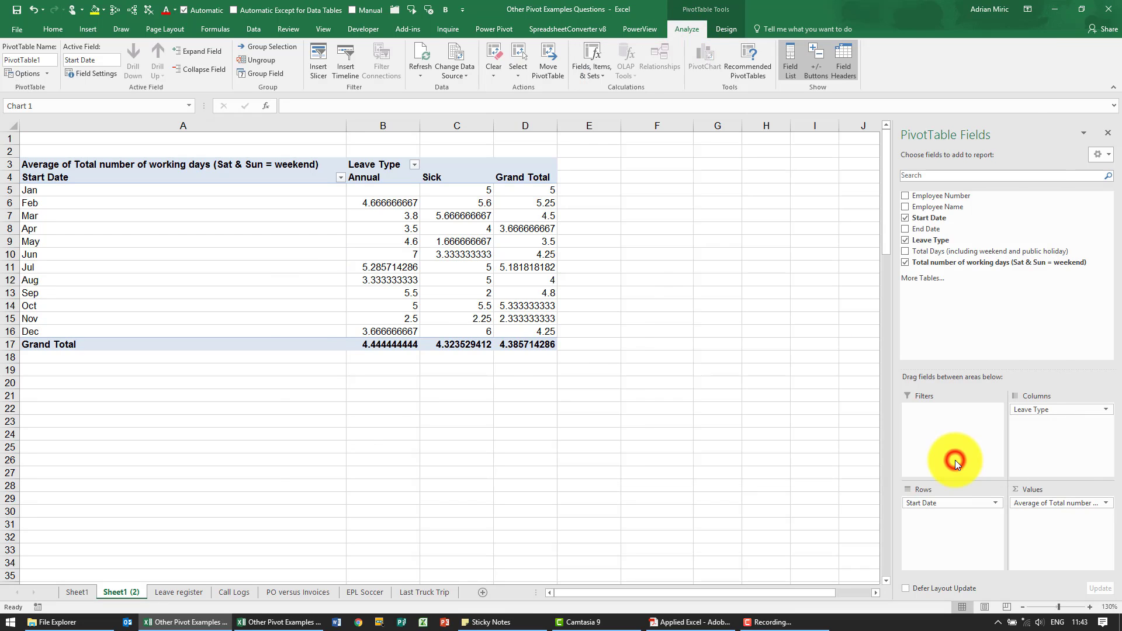
drag(611, 275, 679, 183)
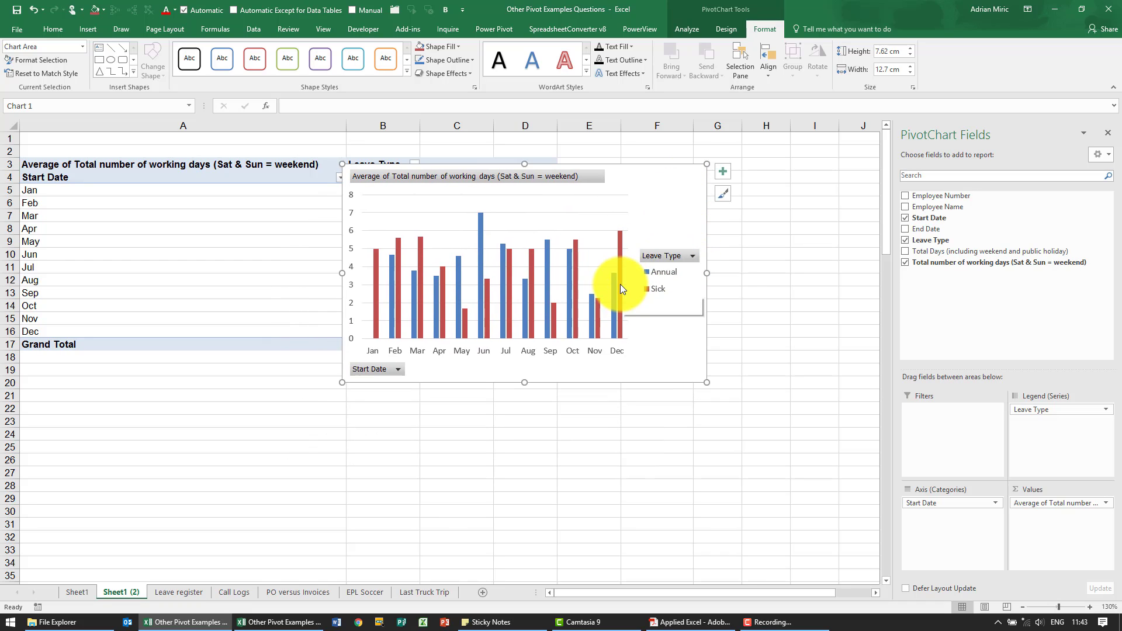